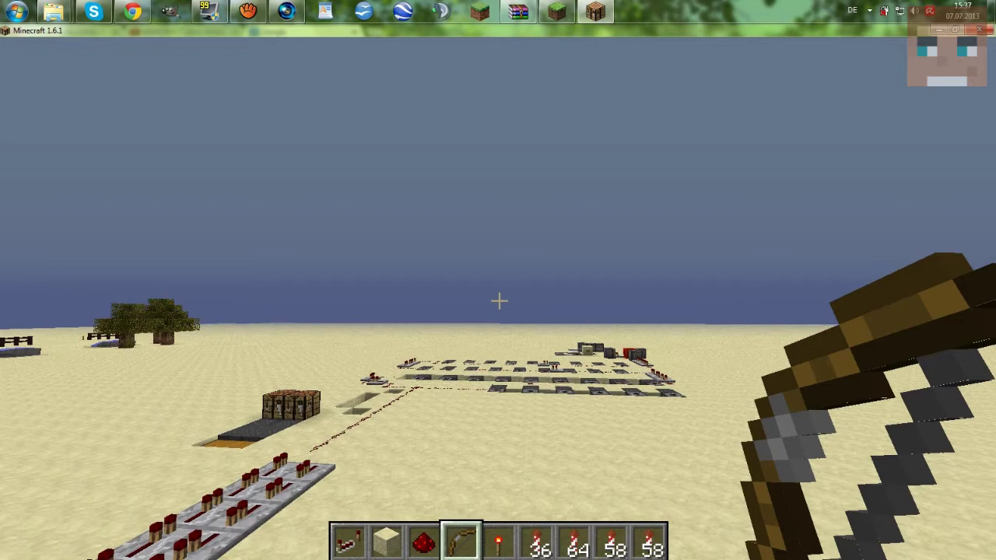
Draw the bow and fire several arrows into the sky to hear its firing sound.
right_click(499, 301)
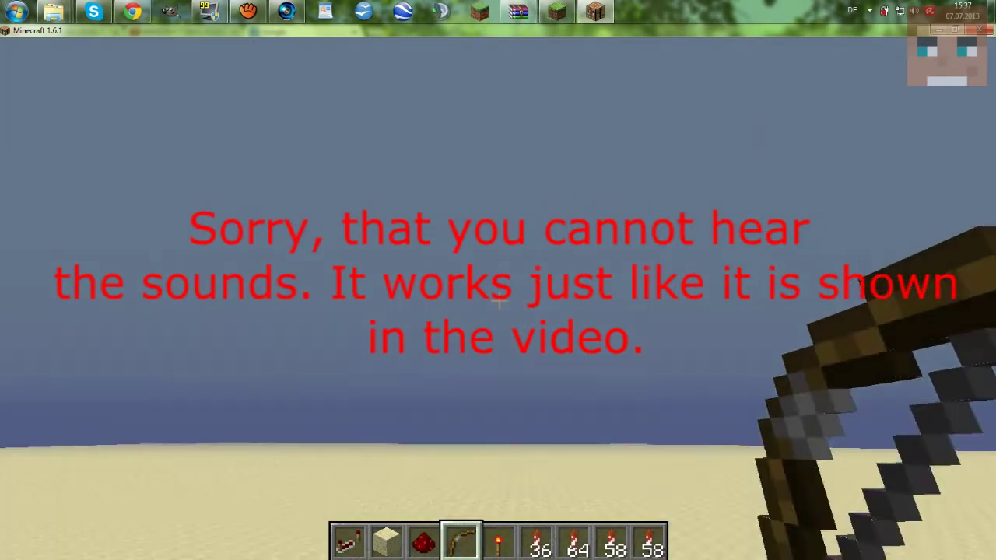
right_click(499, 301)
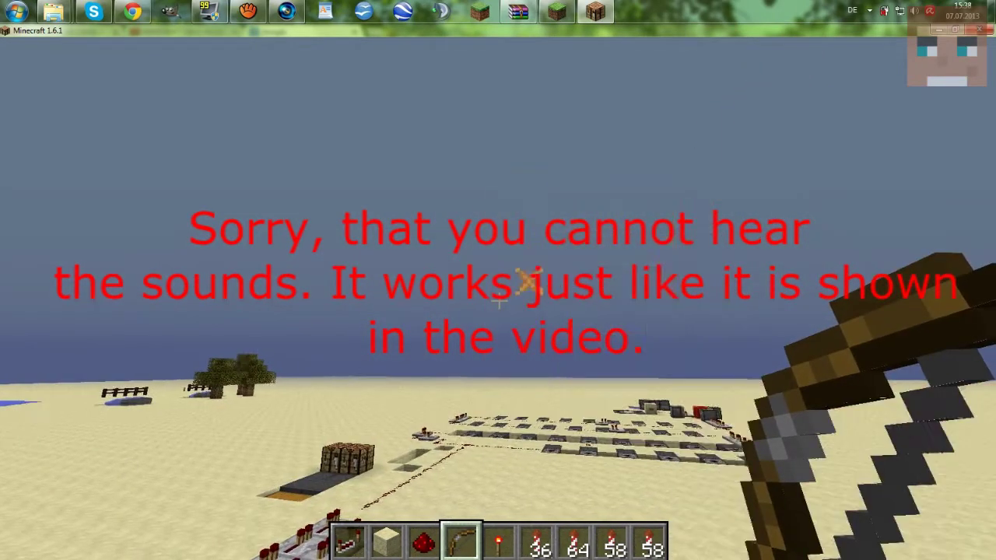
right_click(499, 301)
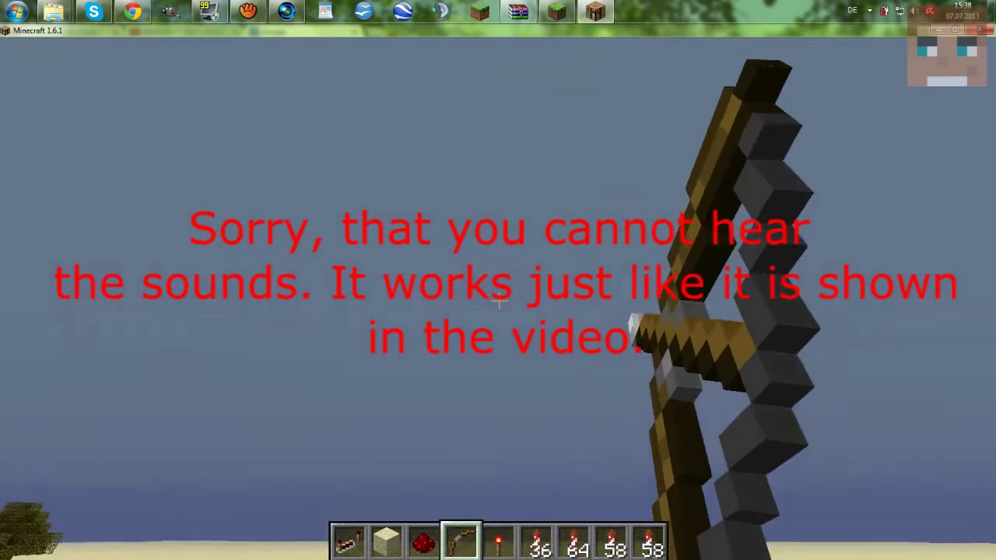
right_click(498, 301)
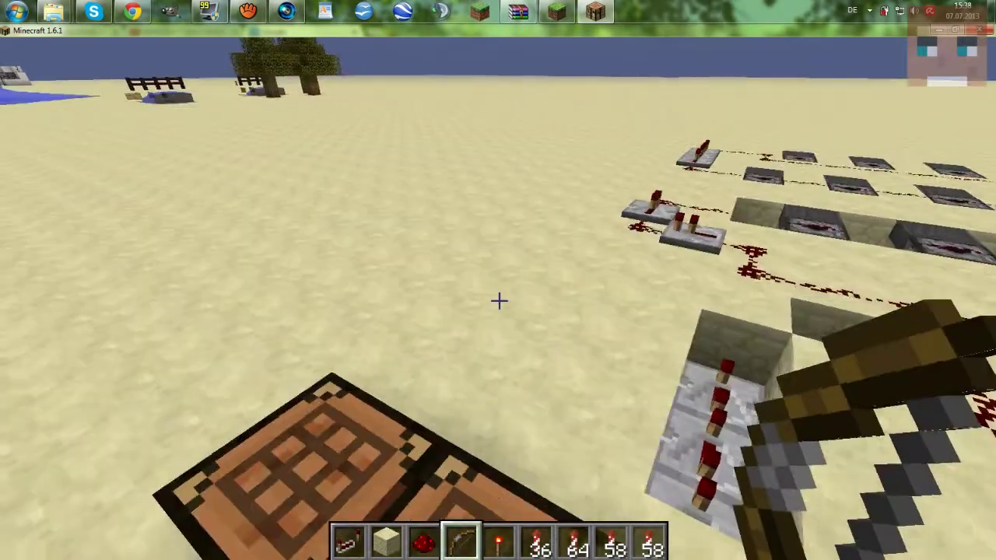
Fire one more arrow, then open the creative inventory to free the mouse from the game.
key(e)
key(alt+Tab)
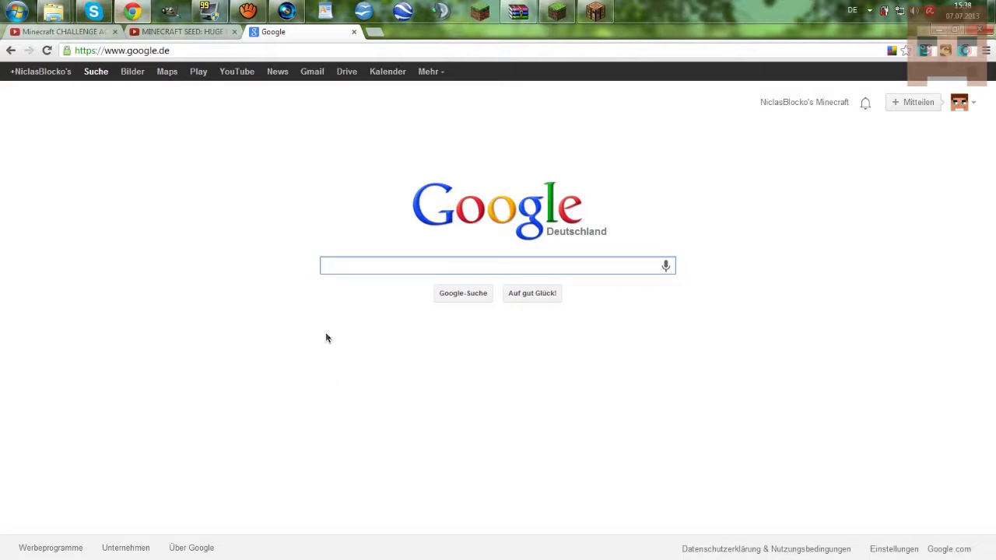
key(alt+Tab)
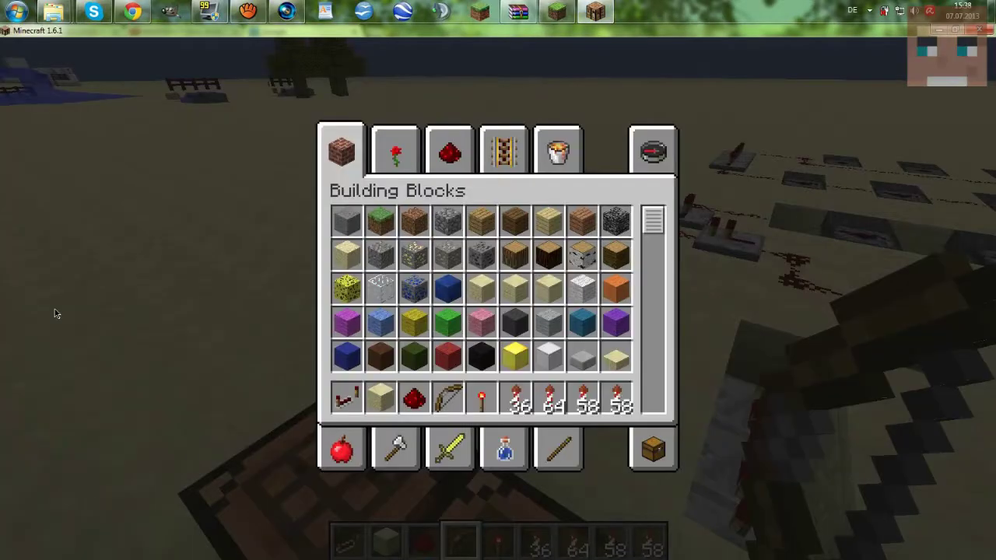
key(e)
right_click(499, 301)
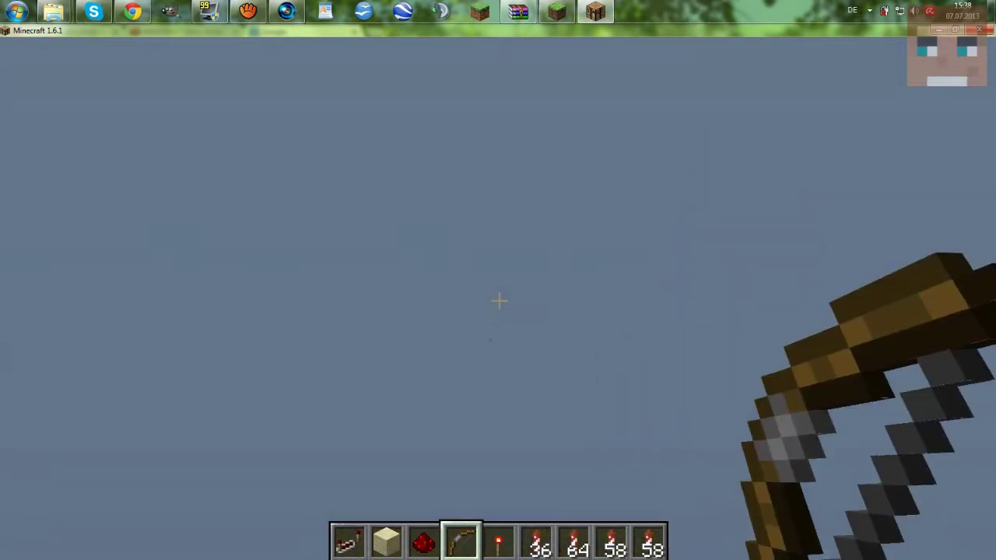
key(e)
Search Google for 'gunshot sound' in Chrome and open the SoundJax gunshot sounds page.
click(132, 11)
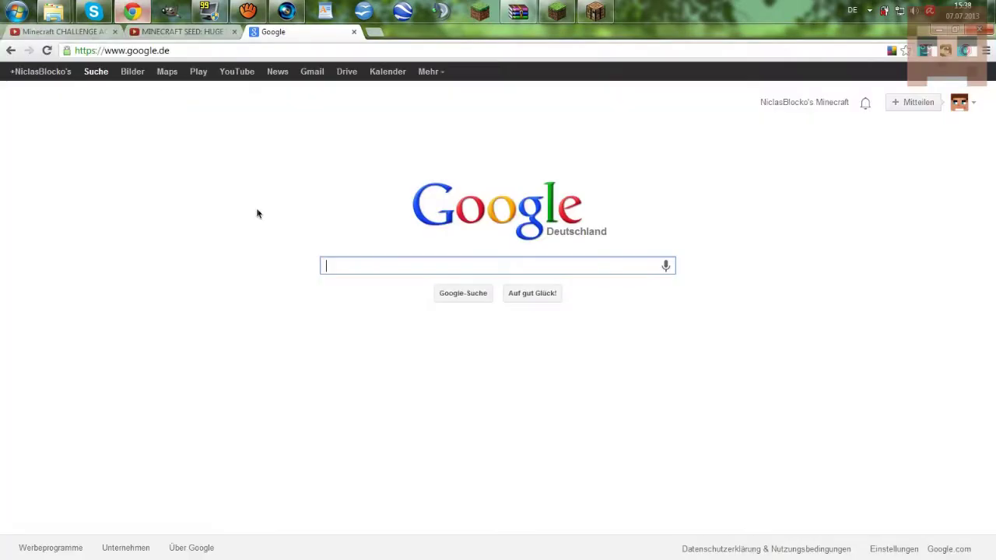
text(gunshot)
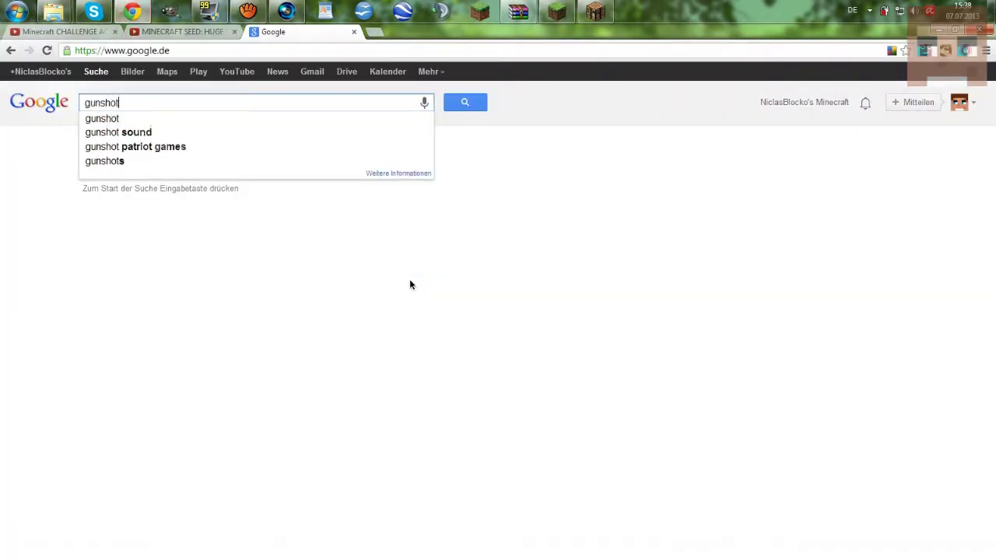
key(Return)
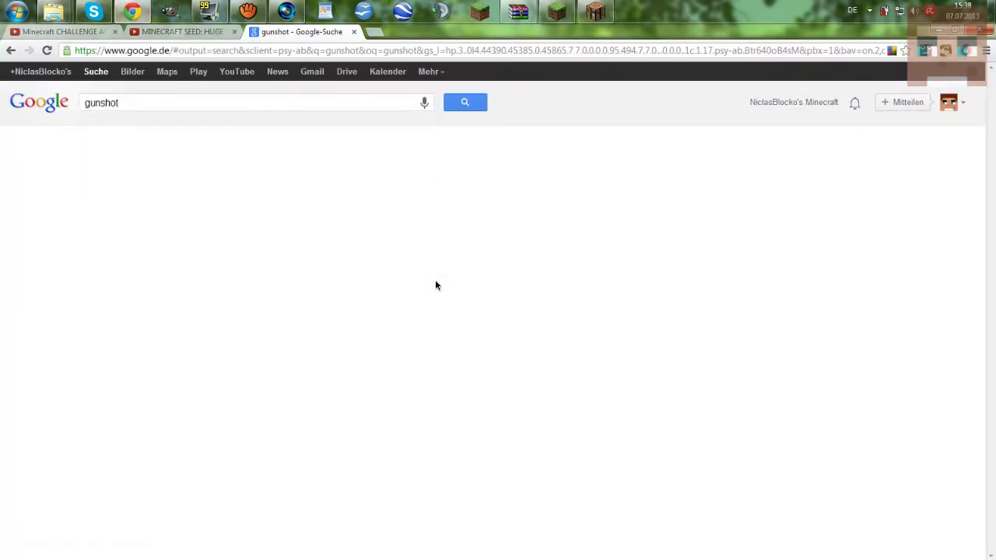
click(208, 105)
click(165, 119)
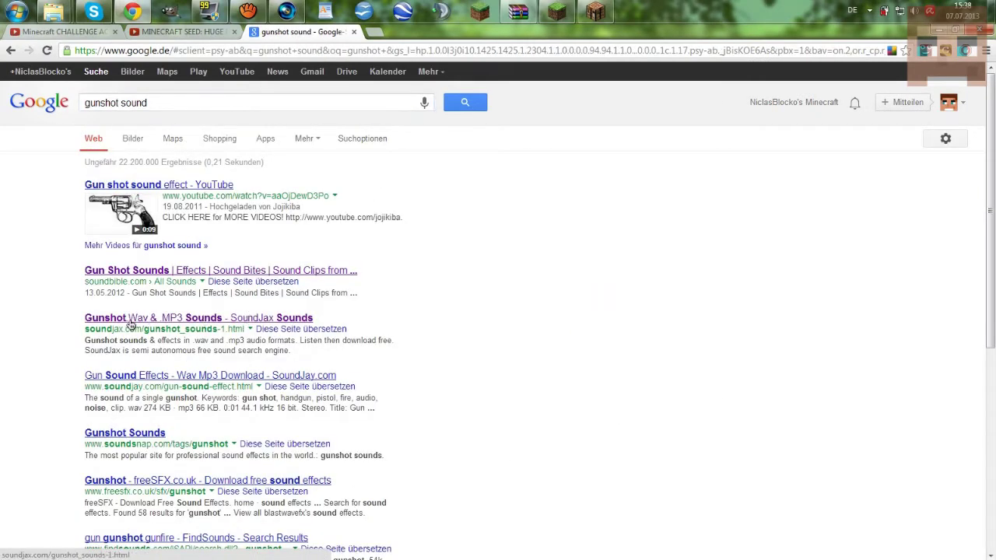
click(127, 319)
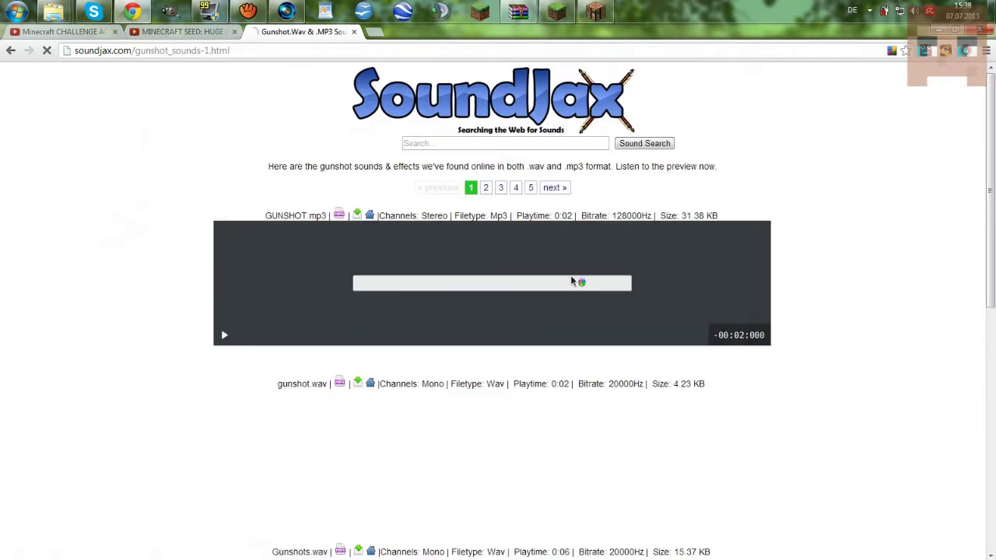
Preview gunshot.wav and GUNSHOT.mp3 on SoundJax, then open the GUNSHOT audio file in a new tab.
scroll(228, 347, down, 3)
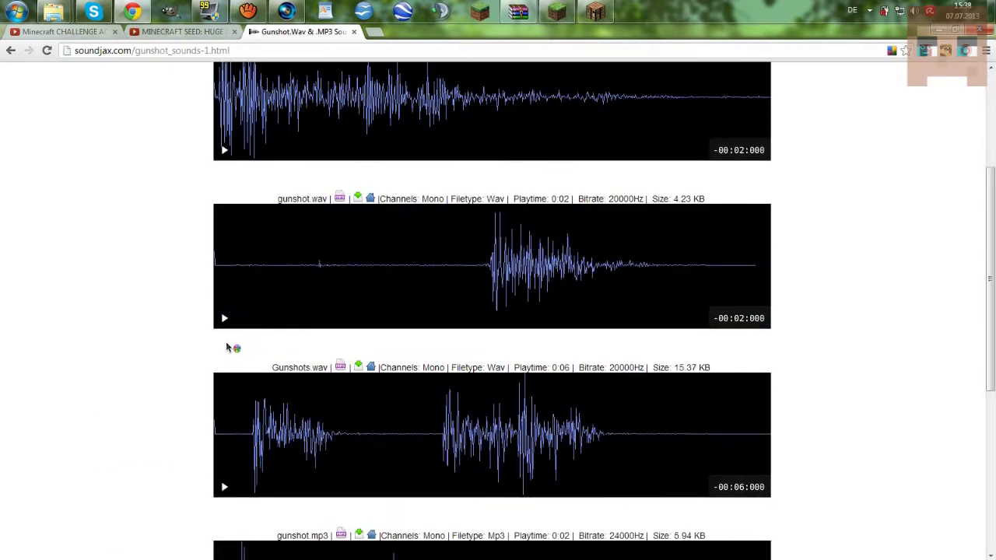
click(223, 319)
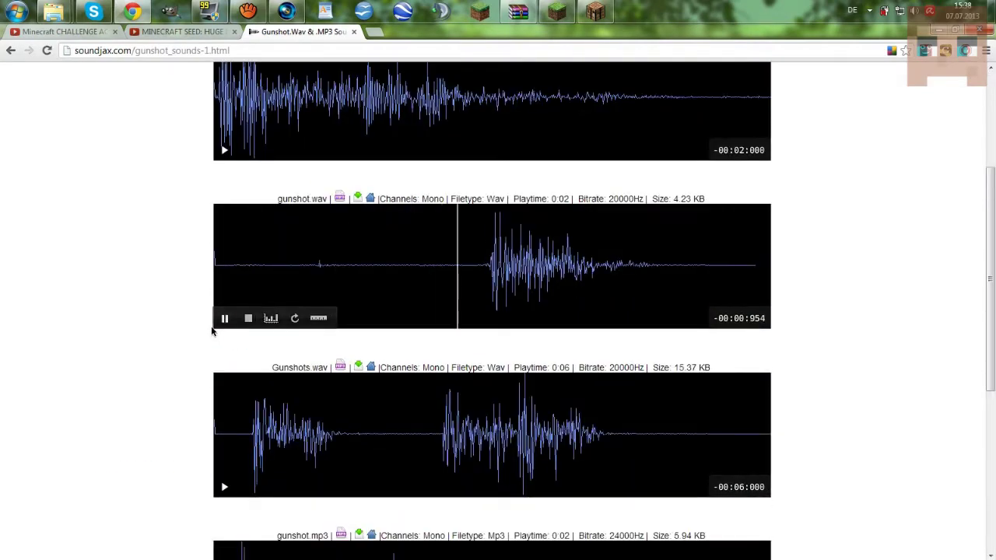
click(223, 318)
scroll(221, 343, up, 3)
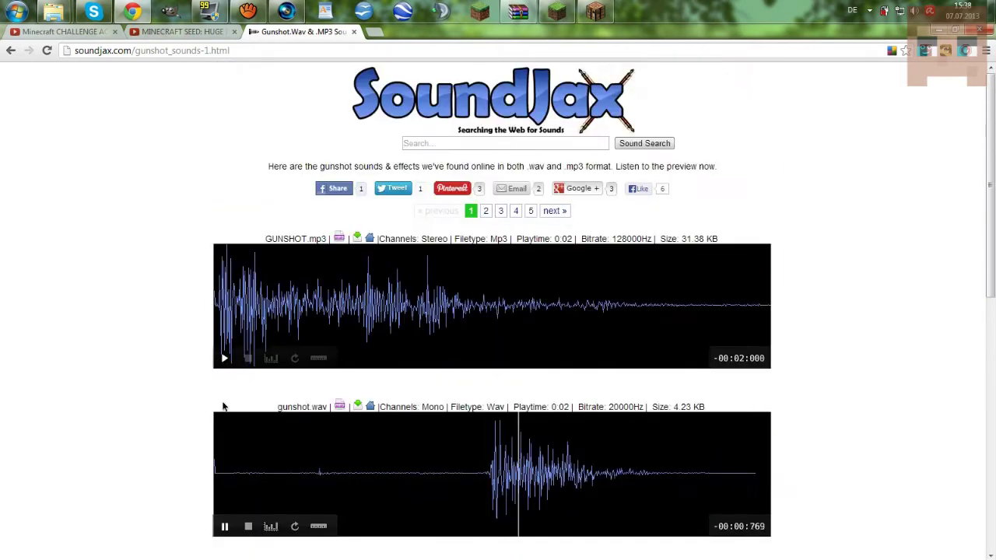
click(224, 359)
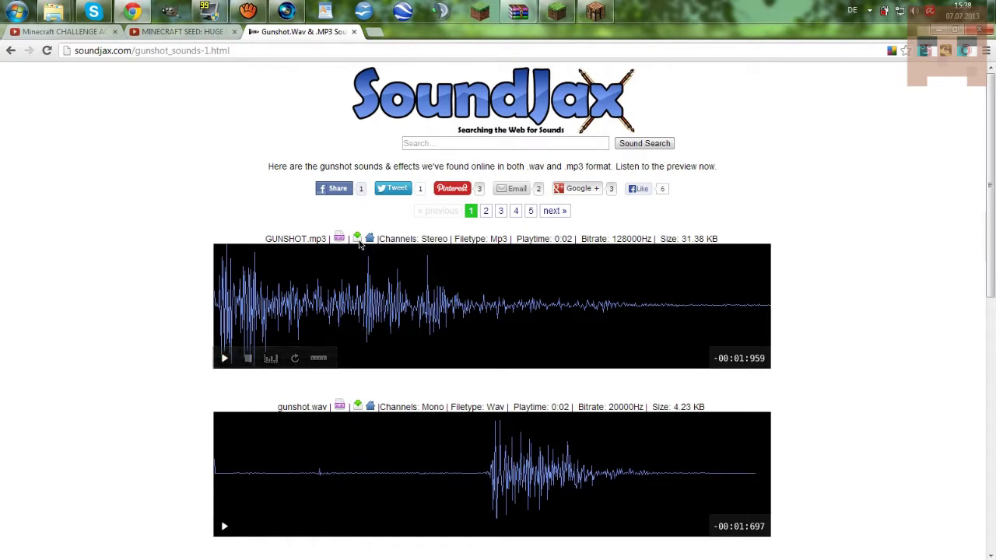
click(358, 238)
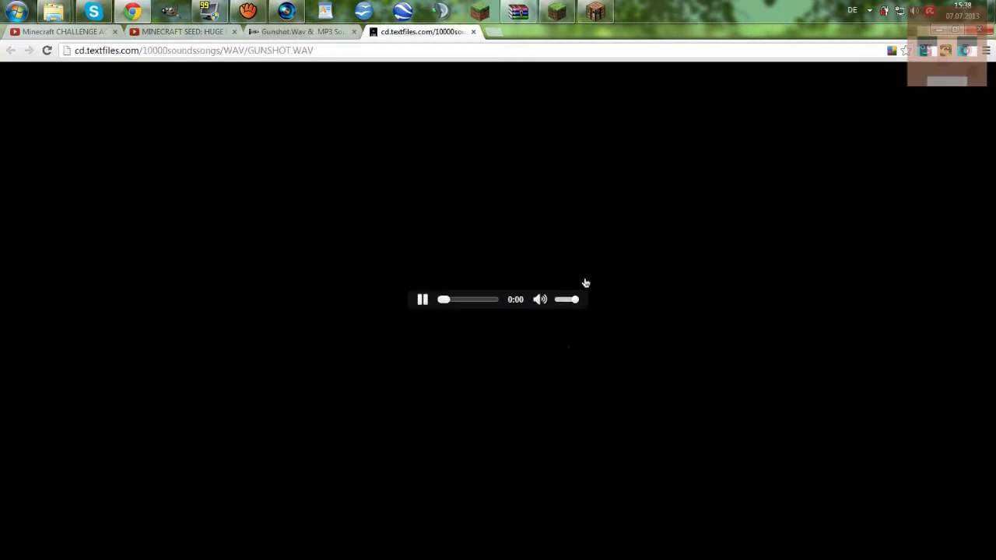
Save GUNSHOT.WAV from the Chrome player to the Desktop with Speichern unter, then show the desktop.
right_click(492, 406)
click(533, 264)
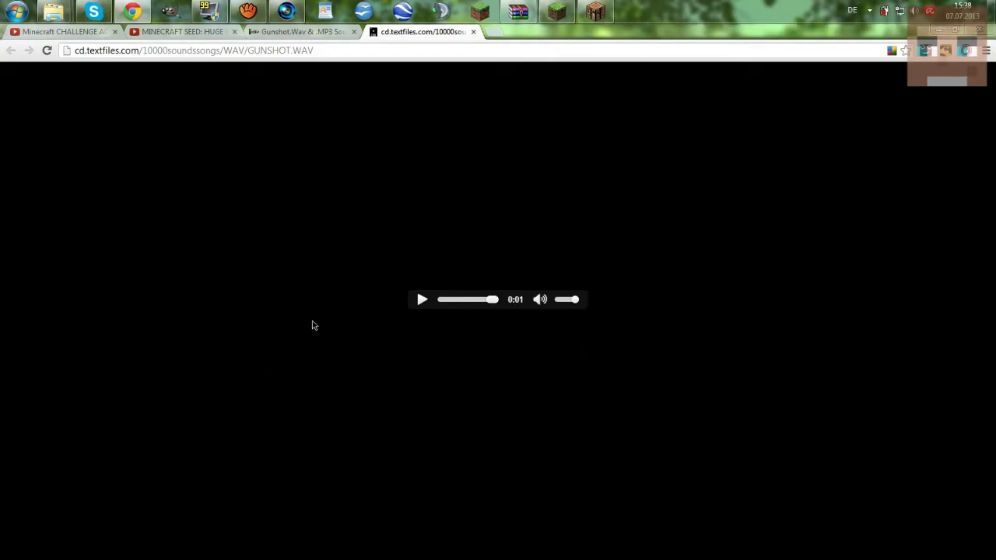
click(220, 188)
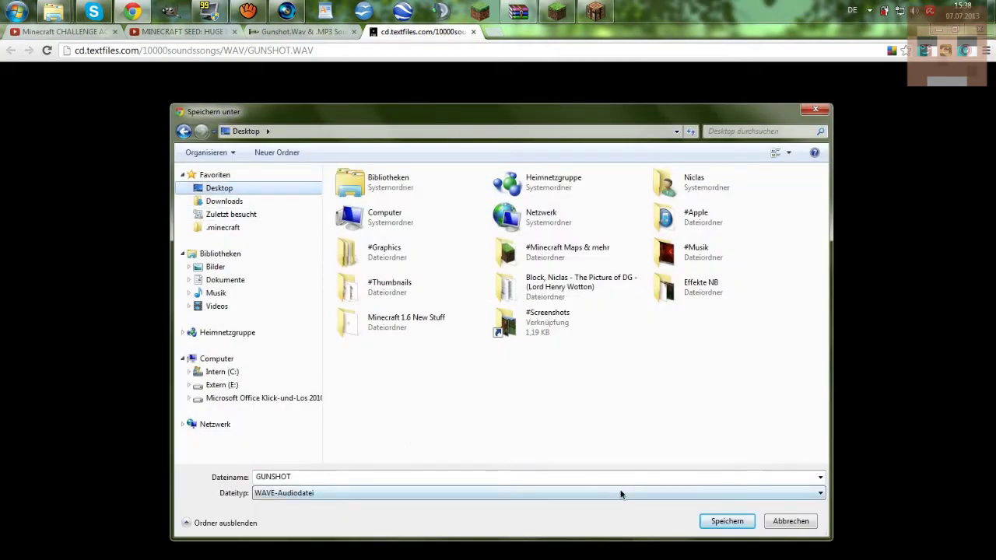
click(735, 522)
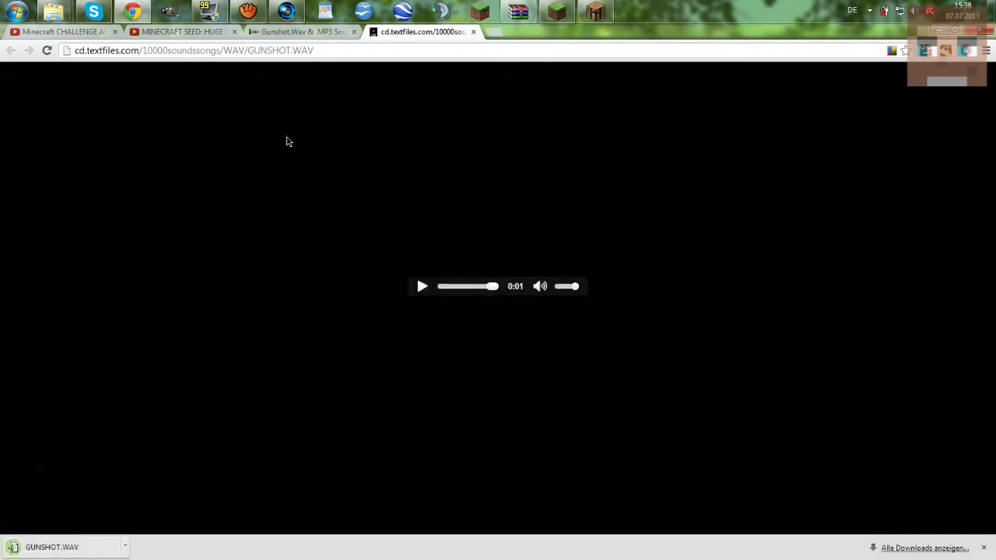
click(991, 11)
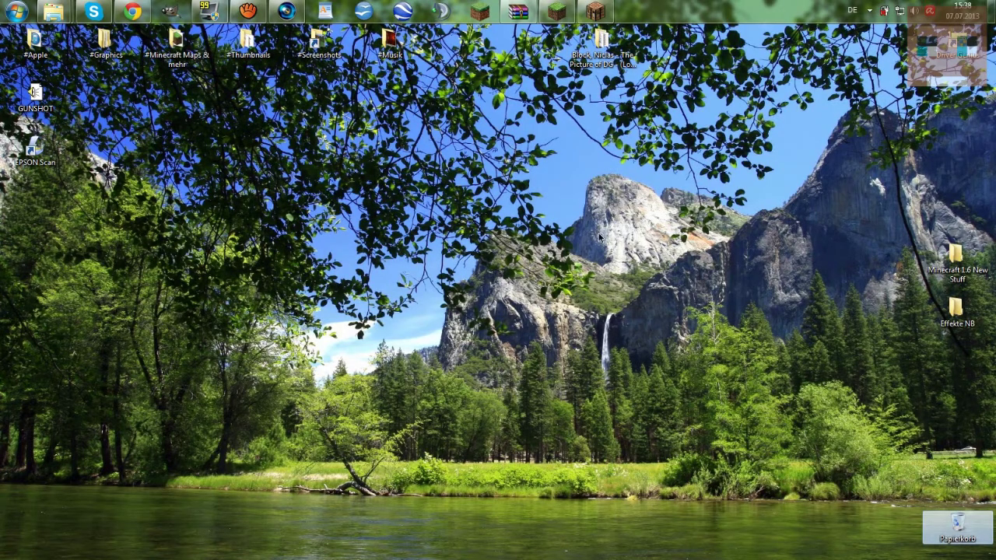
Move the GUNSHOT icon to the desktop centre and check its properties: an 81.3 KB WAV file.
drag(35, 93, 547, 313)
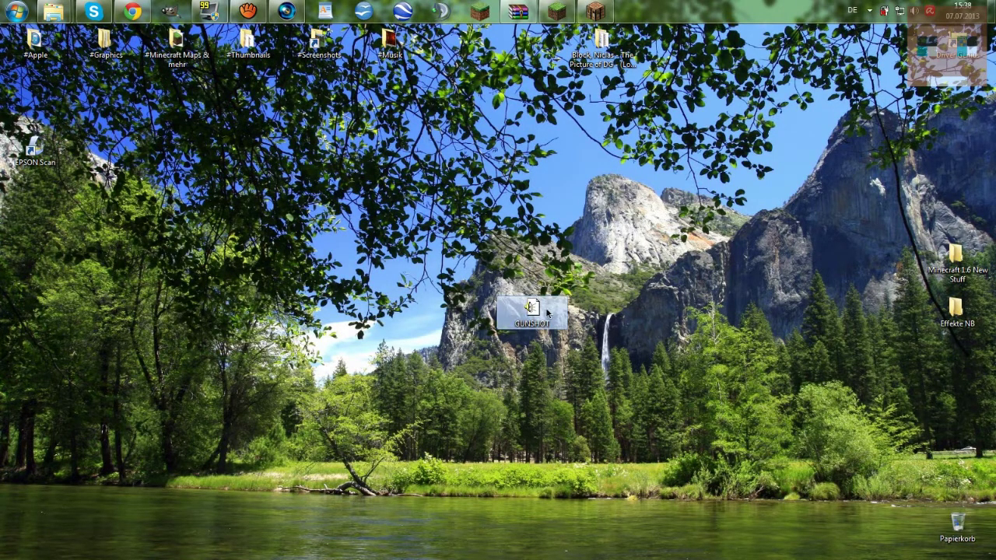
right_click(549, 315)
click(589, 547)
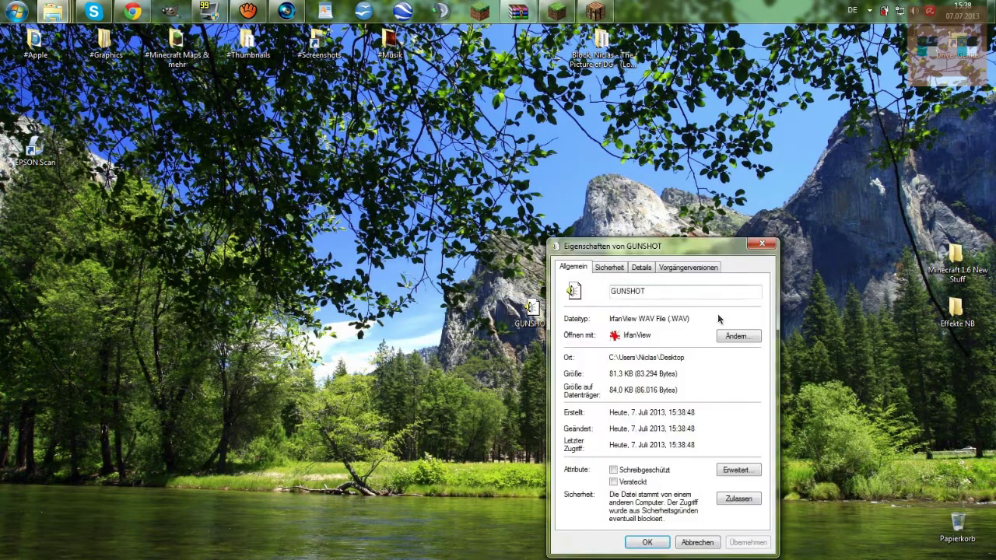
drag(683, 247, 496, 111)
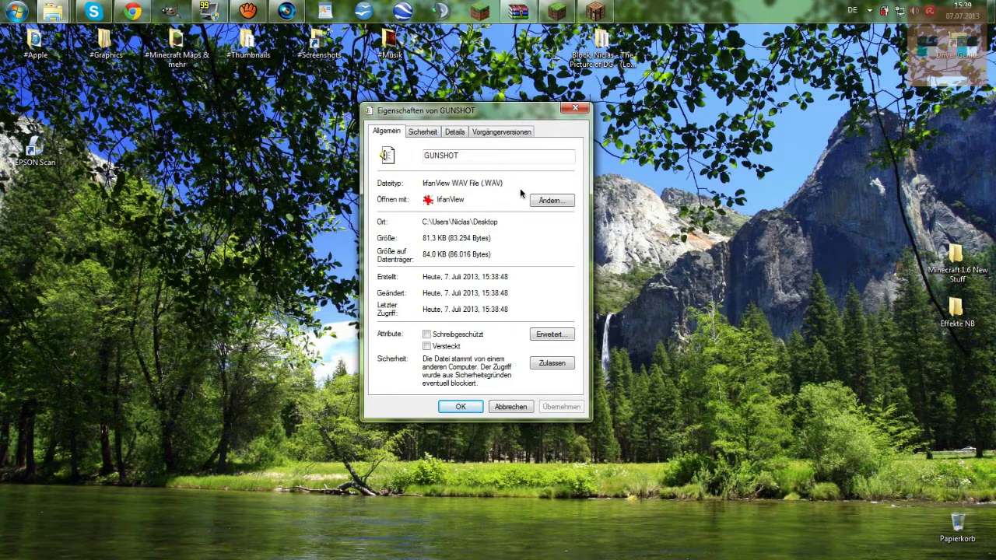
click(460, 407)
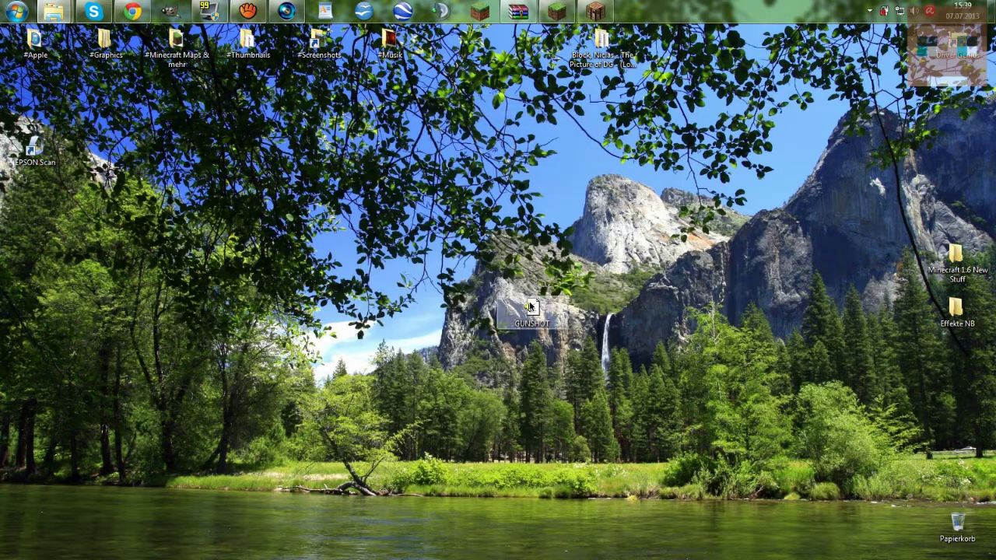
Browse to .minecraft\assets\sound\ambient\cave and inspect the cave1 sound file.
mouse_move(53, 11)
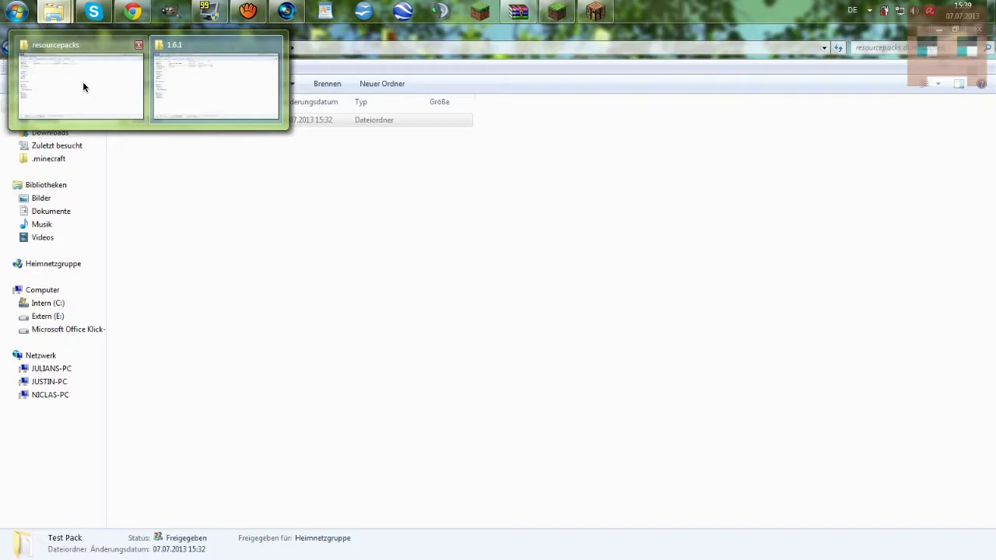
click(81, 90)
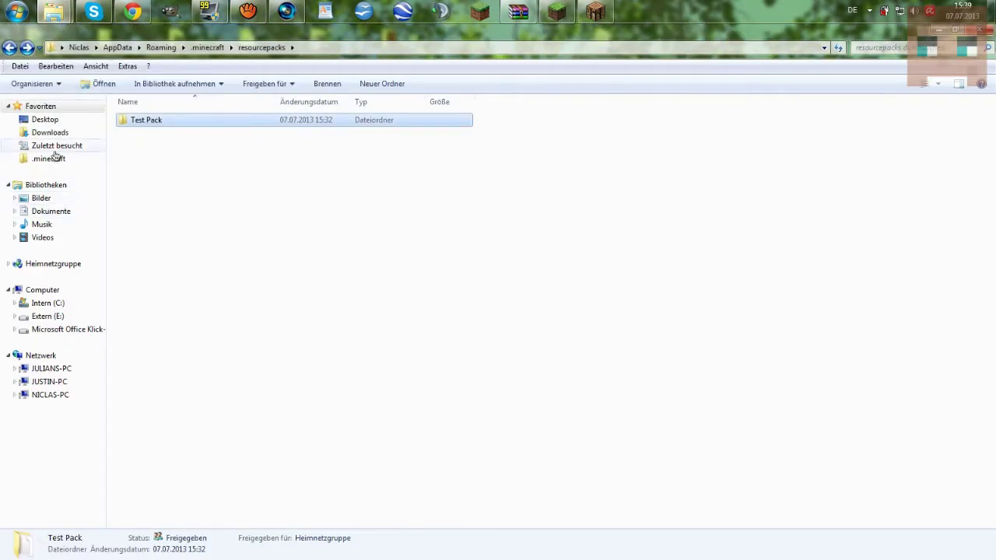
click(56, 159)
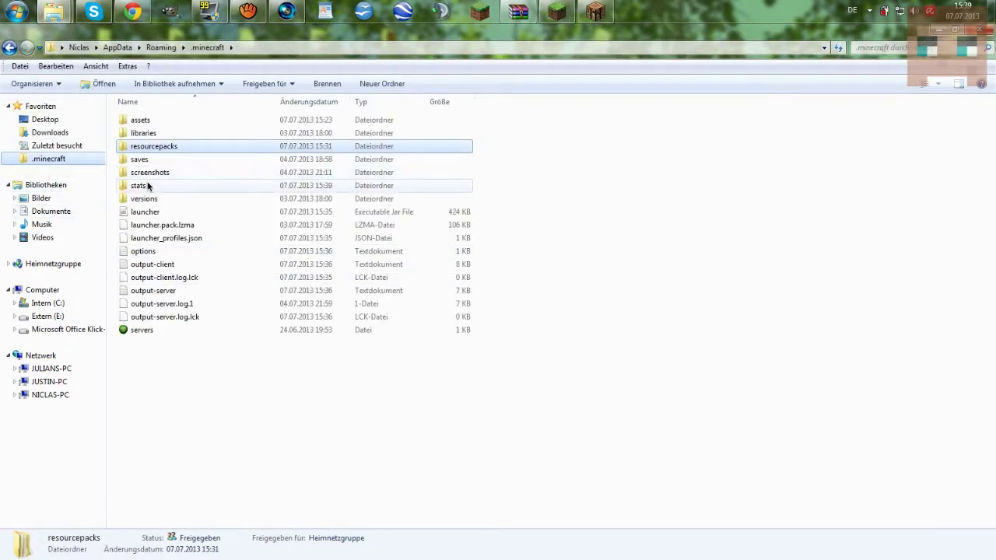
click(149, 121)
double_click(150, 120)
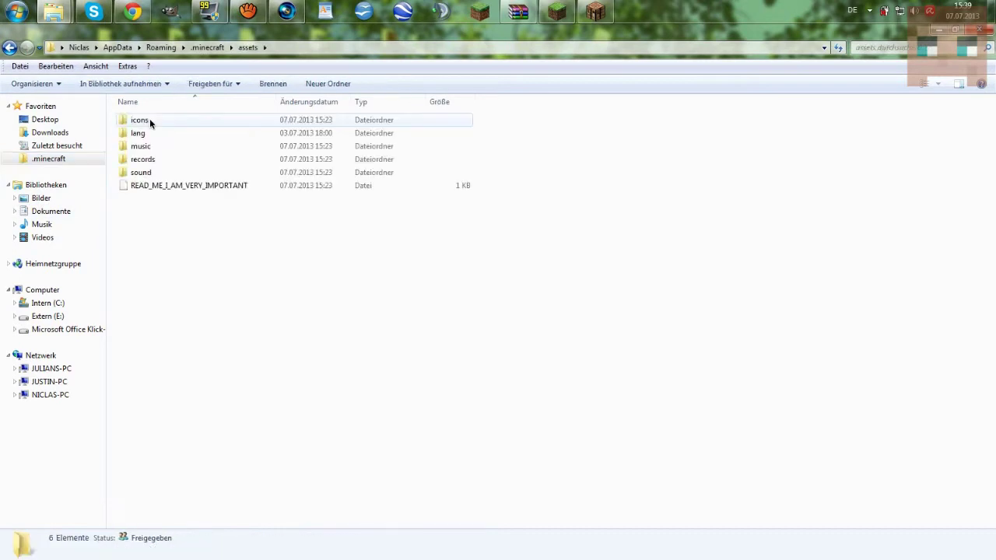
double_click(143, 171)
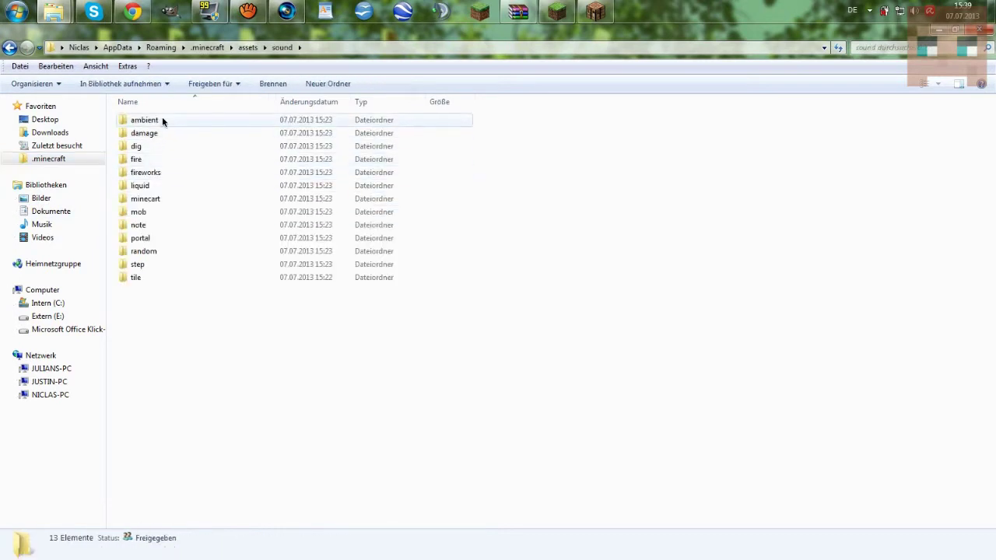
double_click(162, 118)
double_click(152, 121)
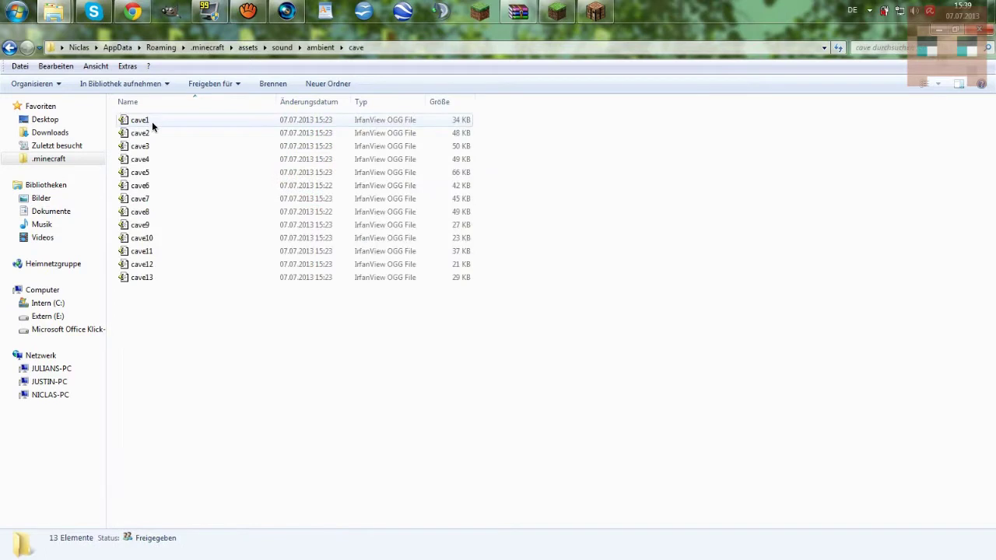
click(152, 121)
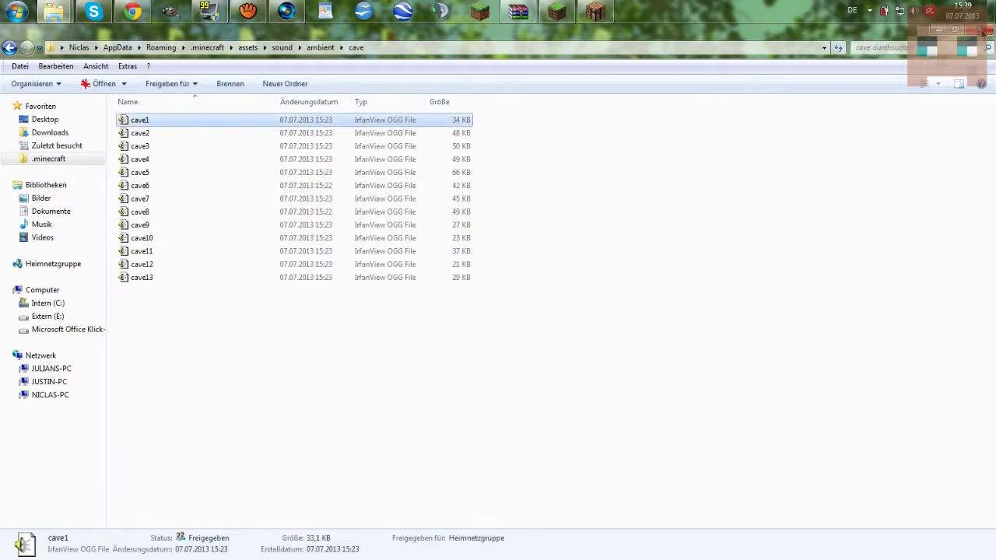
Go back up through the folders to .minecraft.
click(11, 48)
click(11, 48)
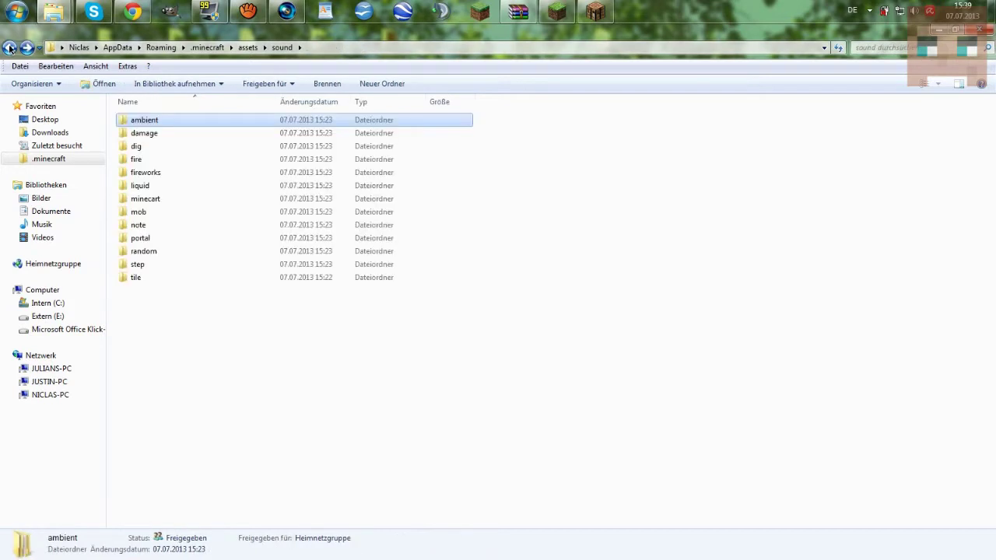
click(11, 48)
click(13, 50)
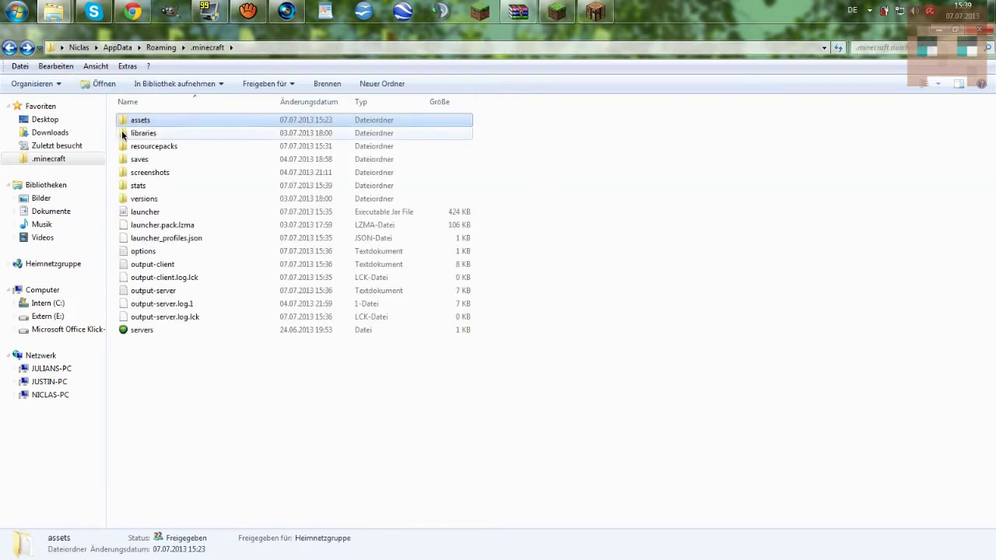
Drag GUNSHOT from the desktop onto the Vegas Pro 11.0 taskbar icon to launch it.
mouse_move(286, 11)
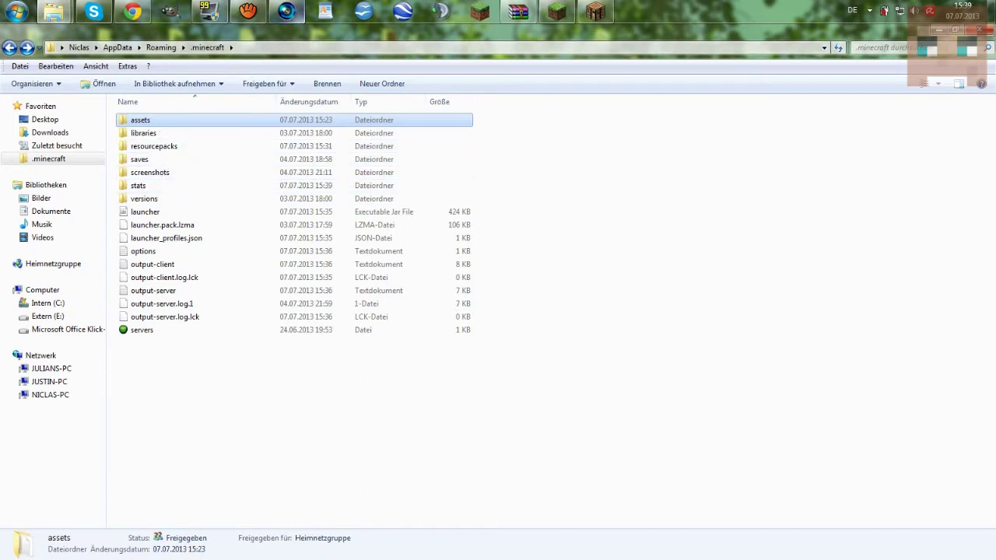
key(super+d)
drag(564, 303, 286, 9)
click(286, 9)
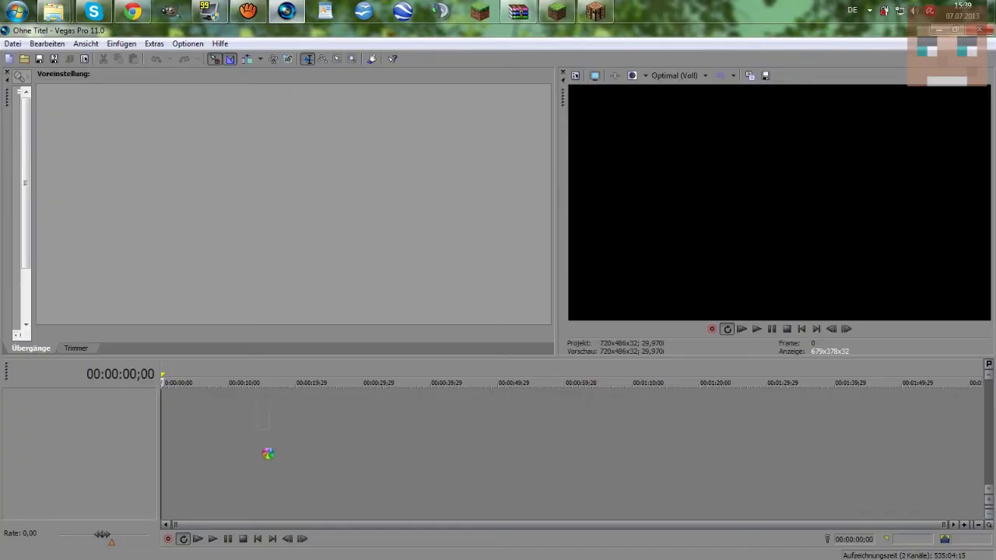
Drop GUNSHOT onto the timeline at 00:00 as a new audio track and play it back.
drag(153, 452, 167, 463)
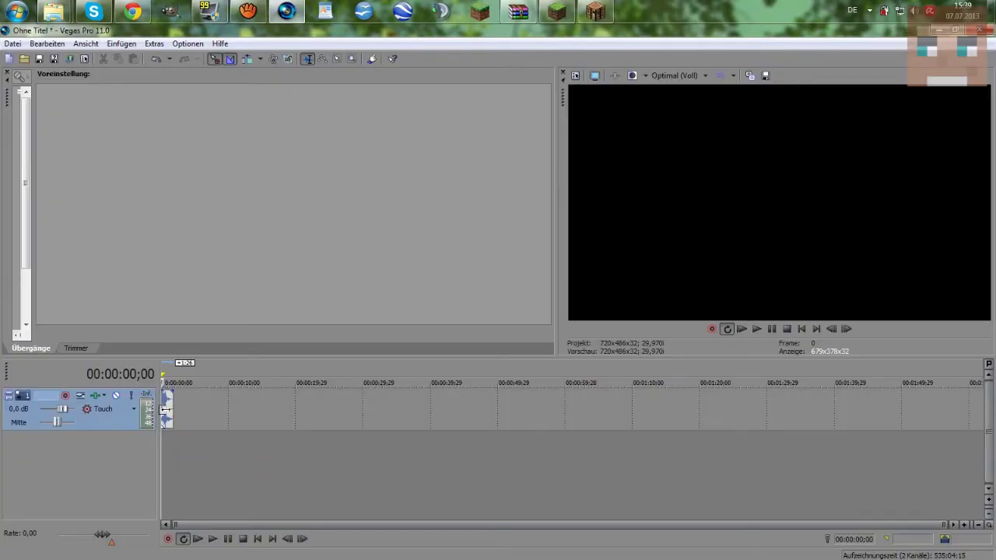
click(755, 330)
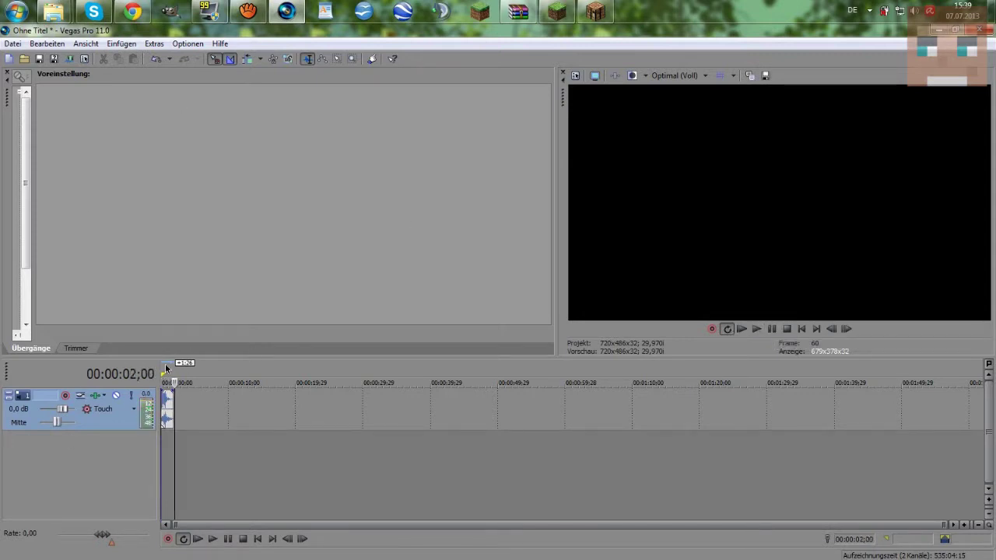
click(12, 44)
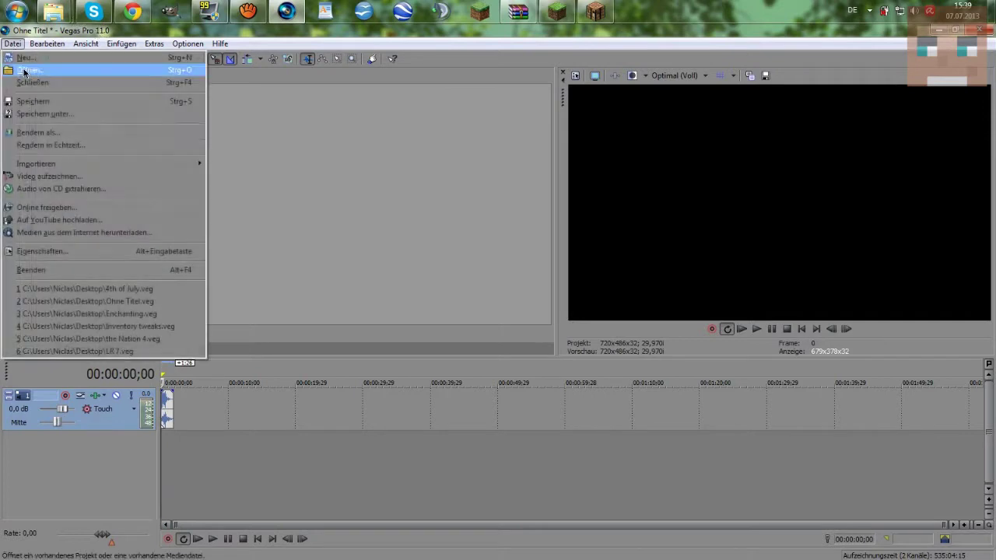
Choose Render As and pick the Ogg 350 Kbit/s, 48,000 Hz, Stereo template.
mouse_move(61, 163)
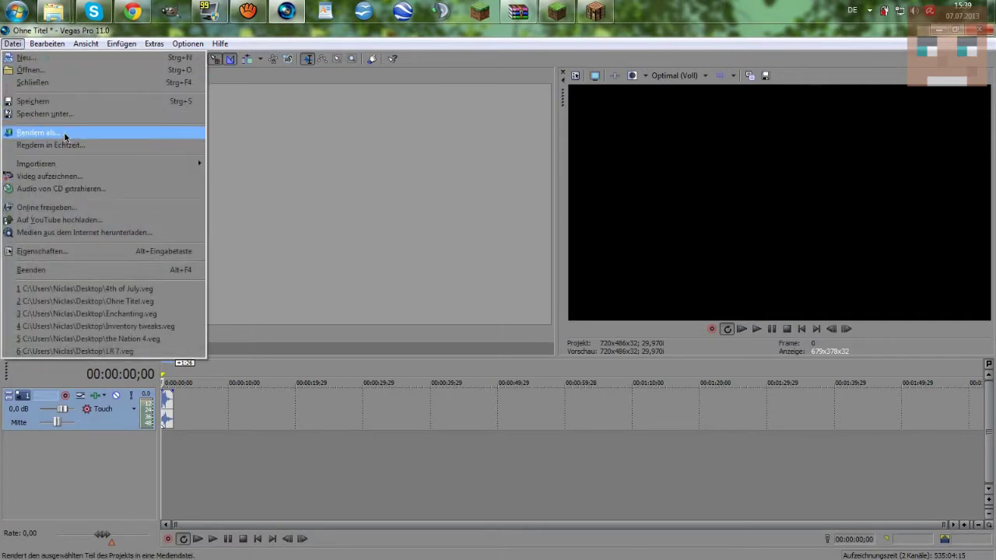
click(64, 132)
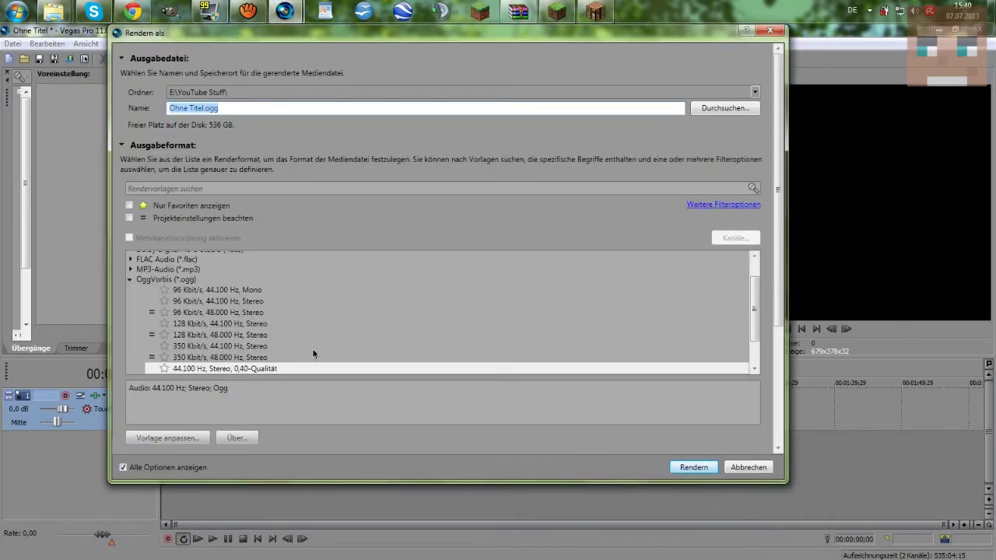
scroll(316, 340, down, 3)
scroll(320, 330, up, 3)
drag(755, 309, 758, 342)
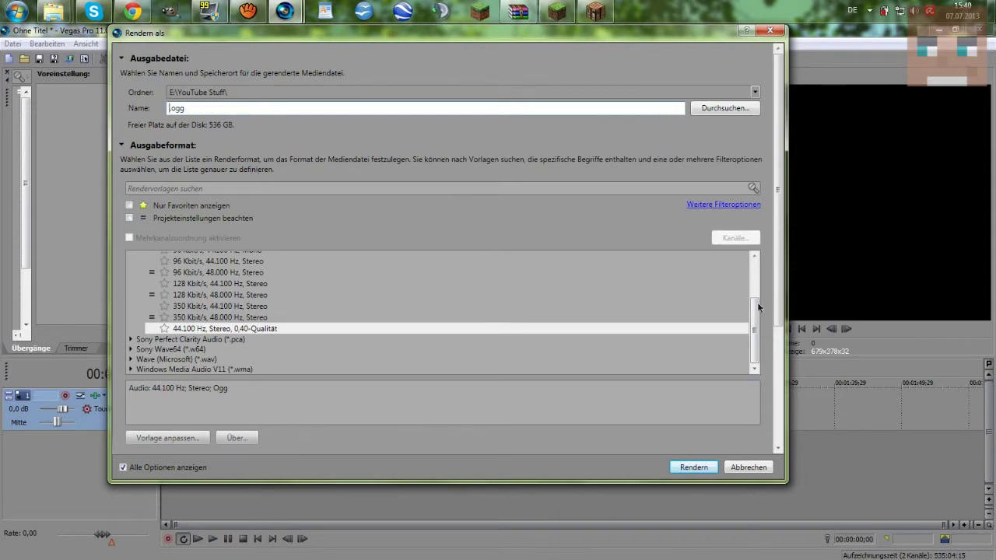
mouse_move(753, 320)
mouse_down()
mouse_move(753, 308)
mouse_move(753, 319)
mouse_up()
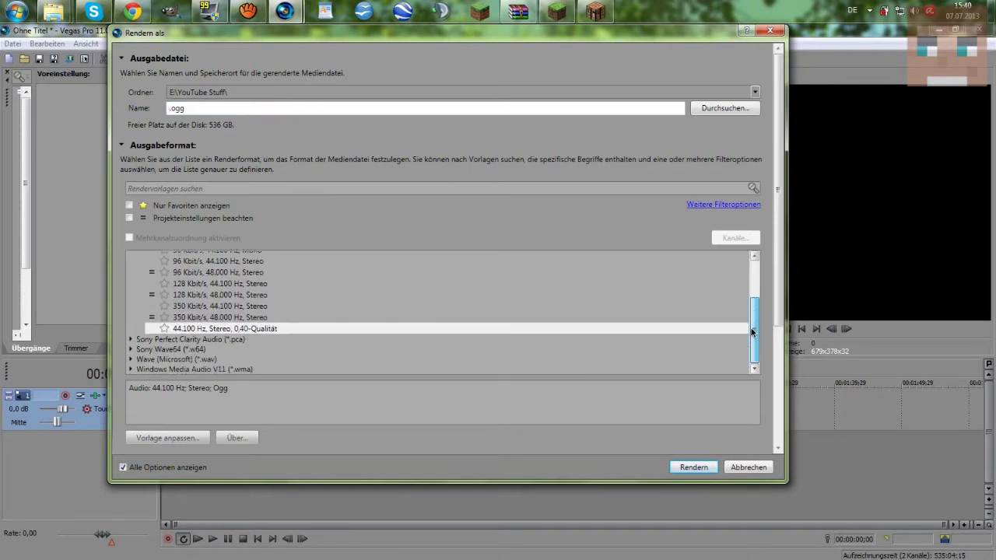
click(238, 318)
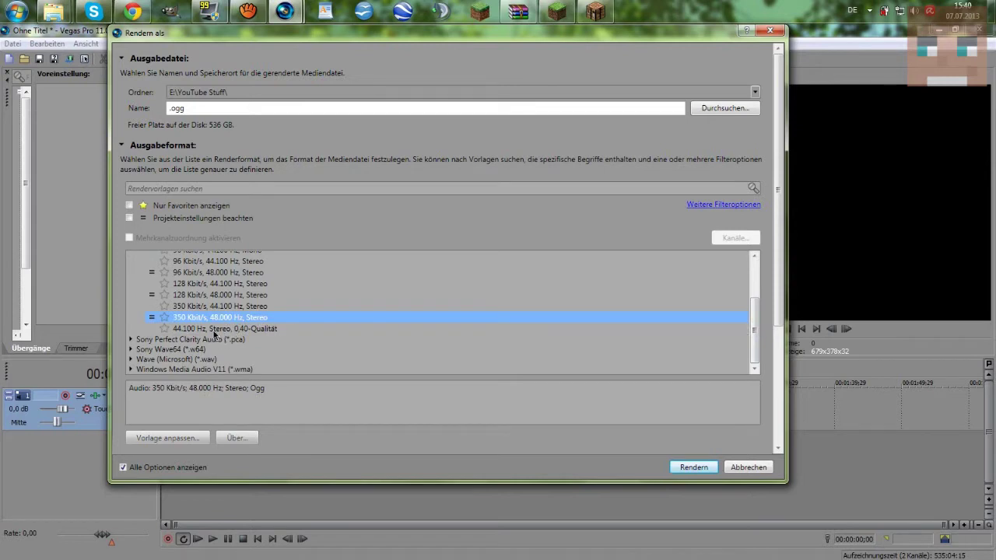
Place the caret before .ogg in the output name, then bring the .minecraft Explorer window forward.
click(174, 112)
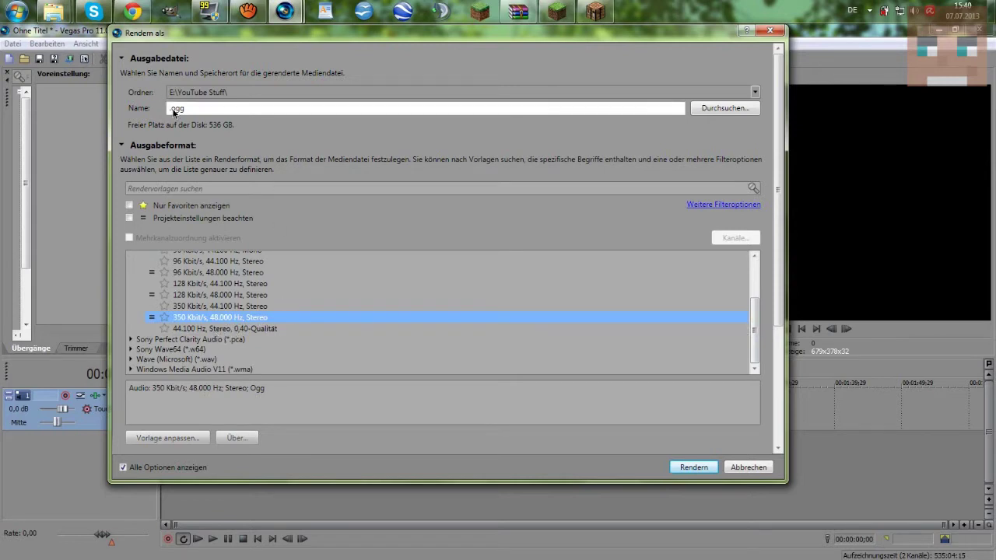
click(169, 111)
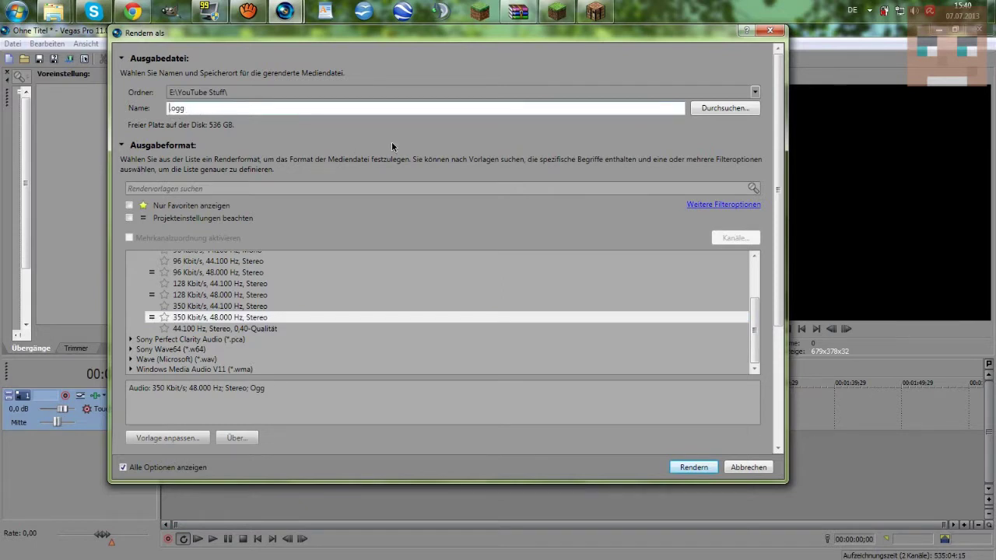
mouse_move(53, 11)
click(86, 67)
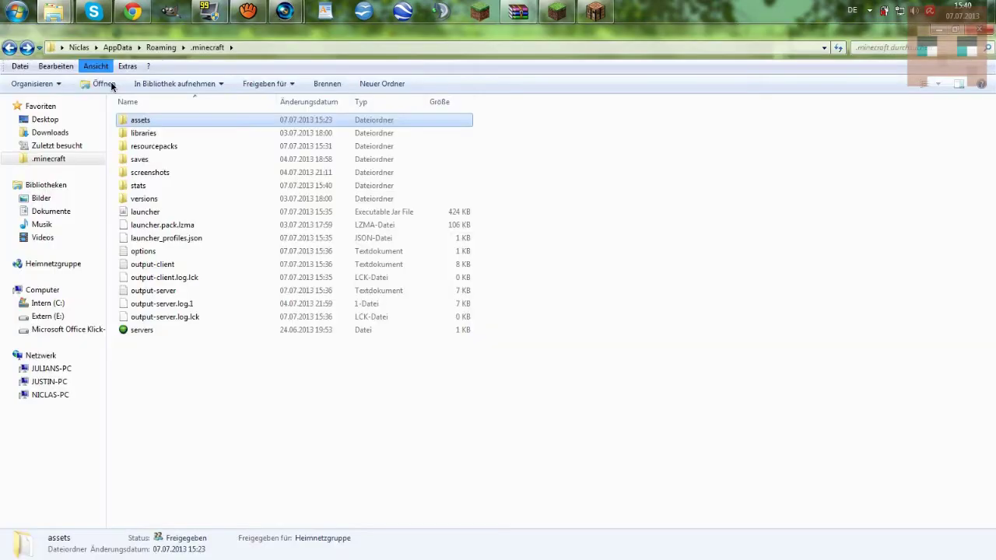
Play Minecraft's original bow sound from assets\sound\random, then close the player.
double_click(183, 120)
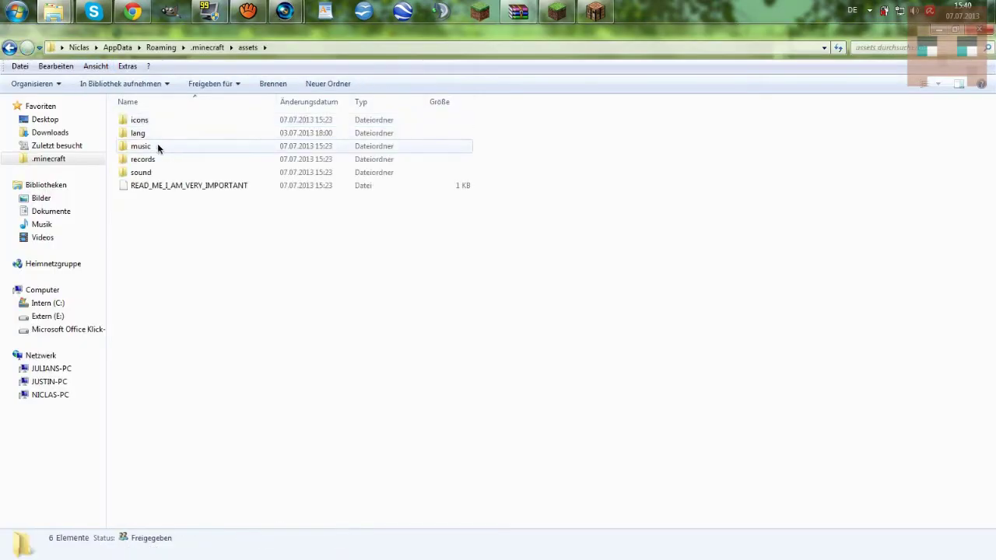
double_click(152, 171)
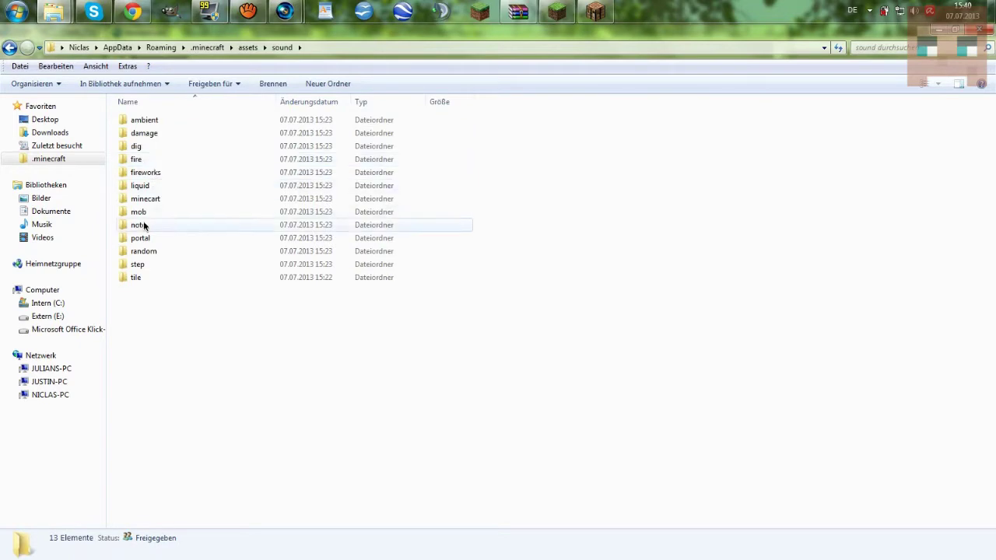
double_click(147, 255)
double_click(138, 159)
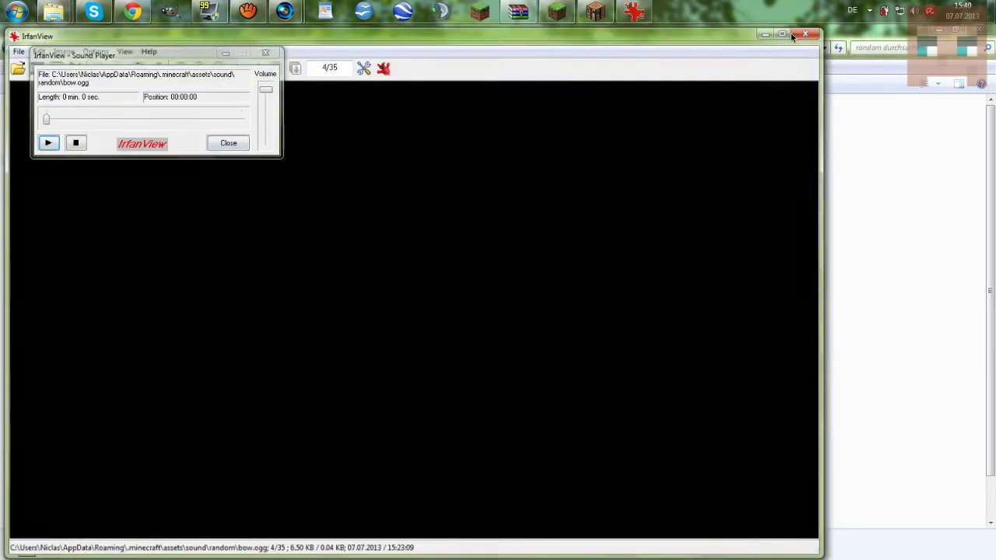
click(804, 34)
Render the Vegas project as bow.ogg, overwriting the existing file.
mouse_move(286, 10)
click(346, 82)
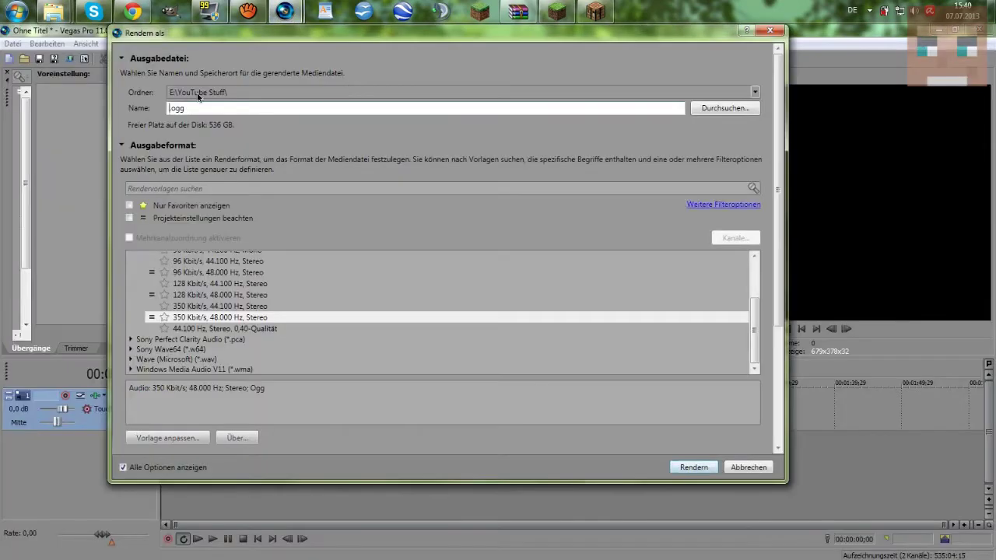
text(bow)
key(Return)
click(514, 341)
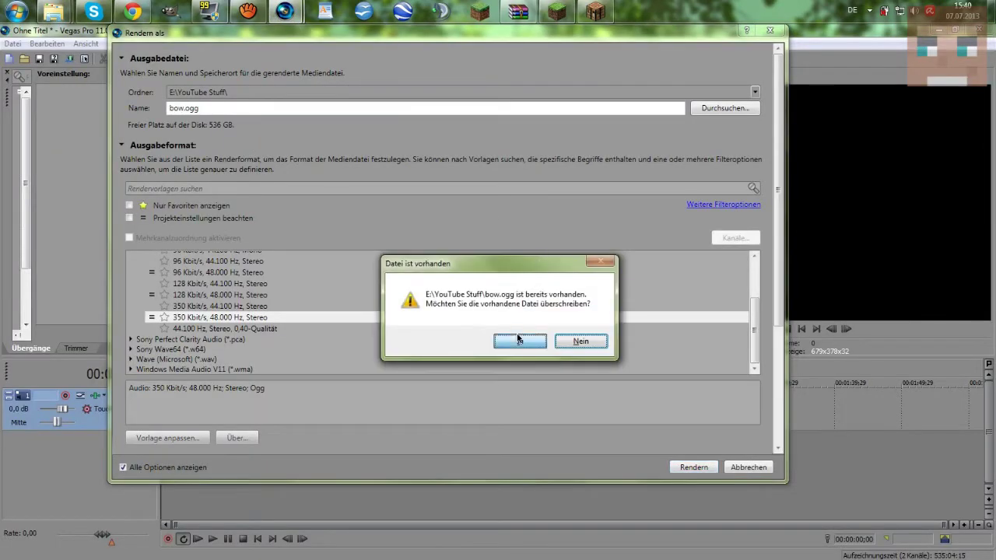
Play the rendered bow.ogg from E:\YouTube Stuff, then navigate back to .minecraft.
mouse_move(54, 11)
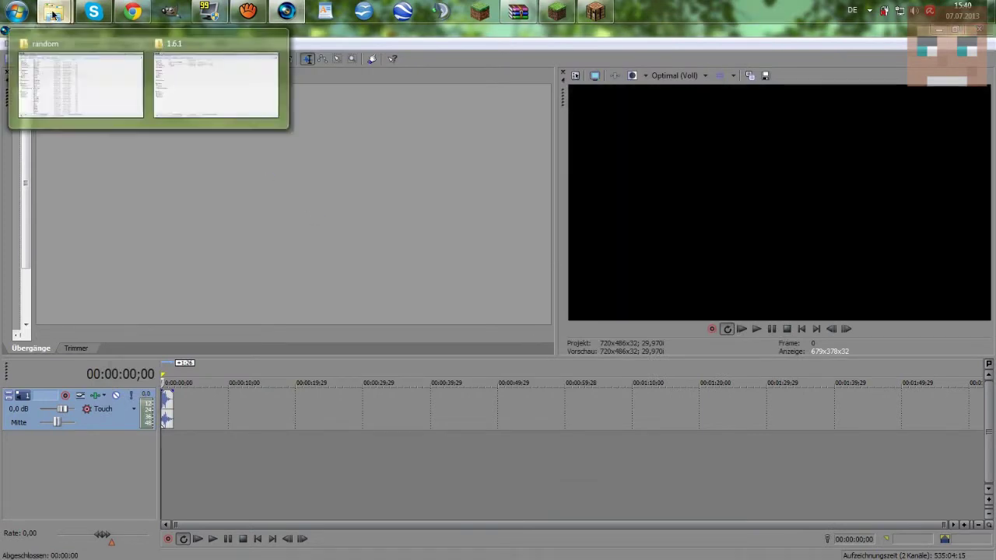
click(84, 100)
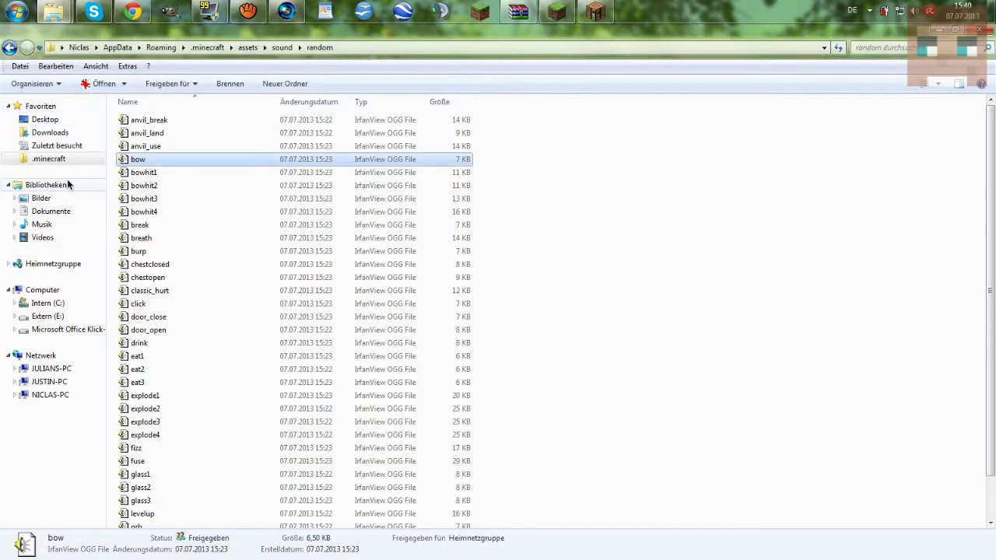
click(48, 316)
click(159, 381)
double_click(159, 386)
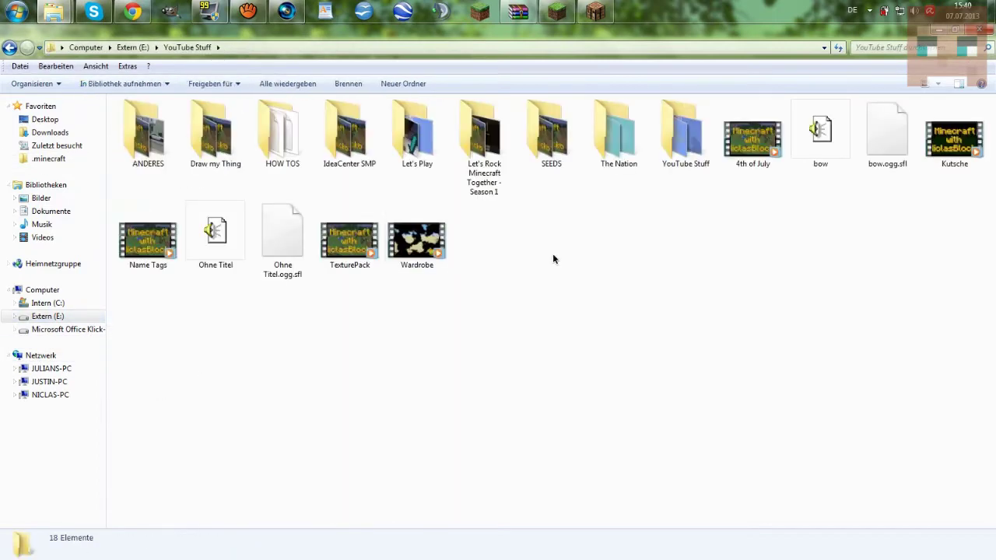
double_click(846, 148)
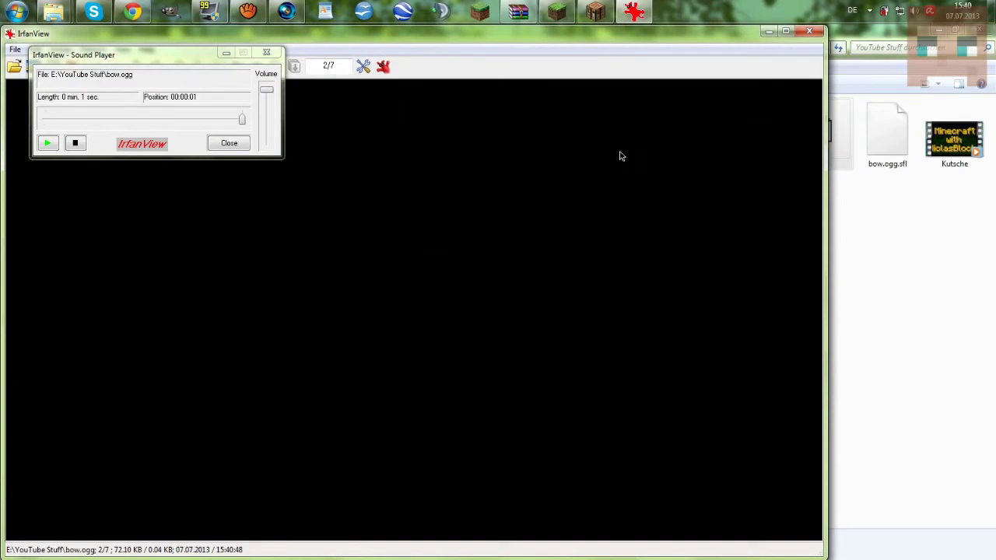
click(810, 31)
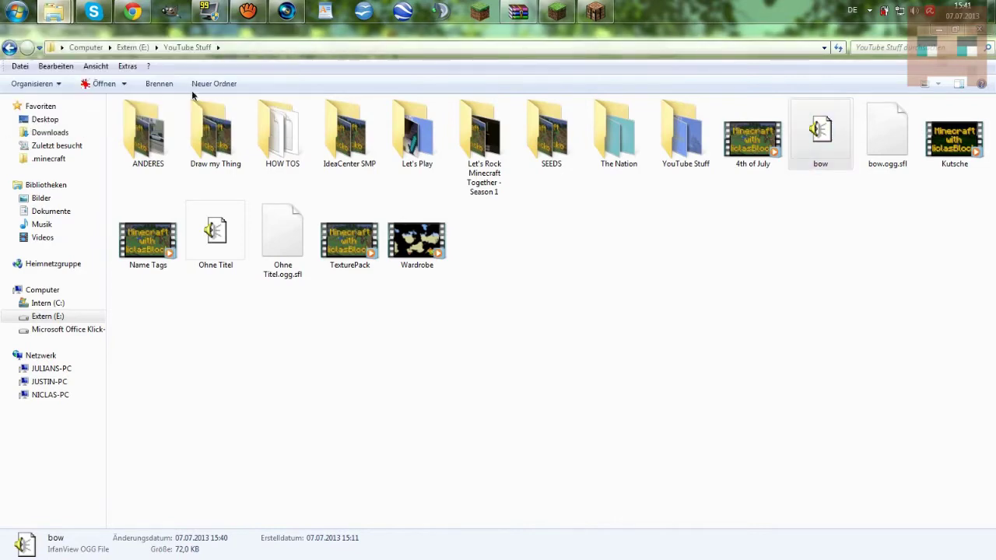
key(alt+Left)
click(52, 161)
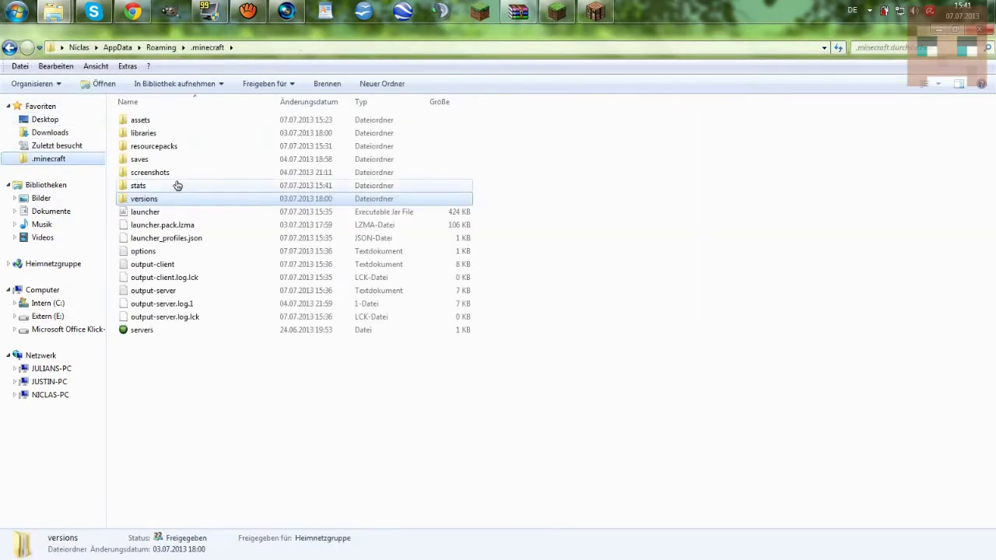
Navigate into resourcepacks\Test Pack\assets\minecraft\sound\random.
click(161, 148)
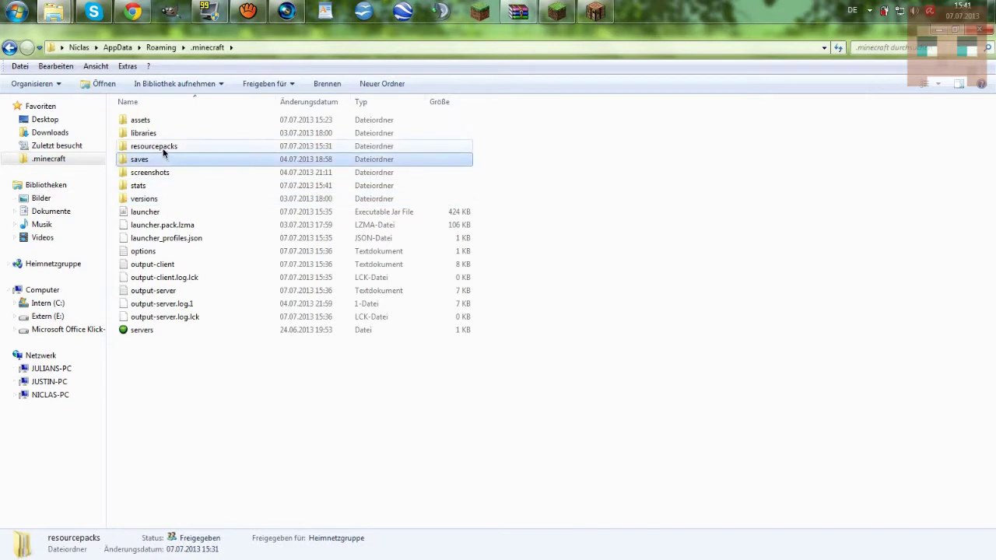
key(Return)
double_click(158, 123)
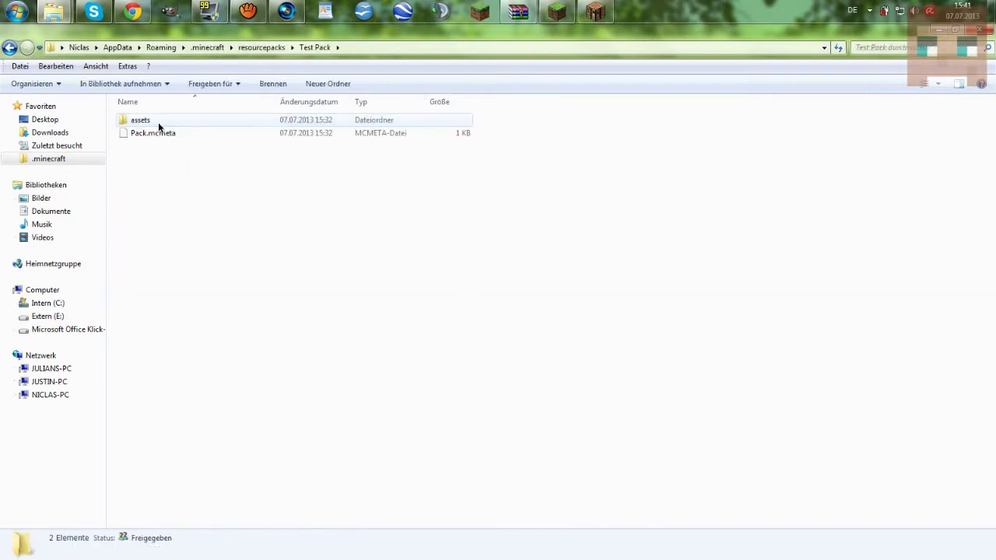
double_click(158, 122)
double_click(155, 124)
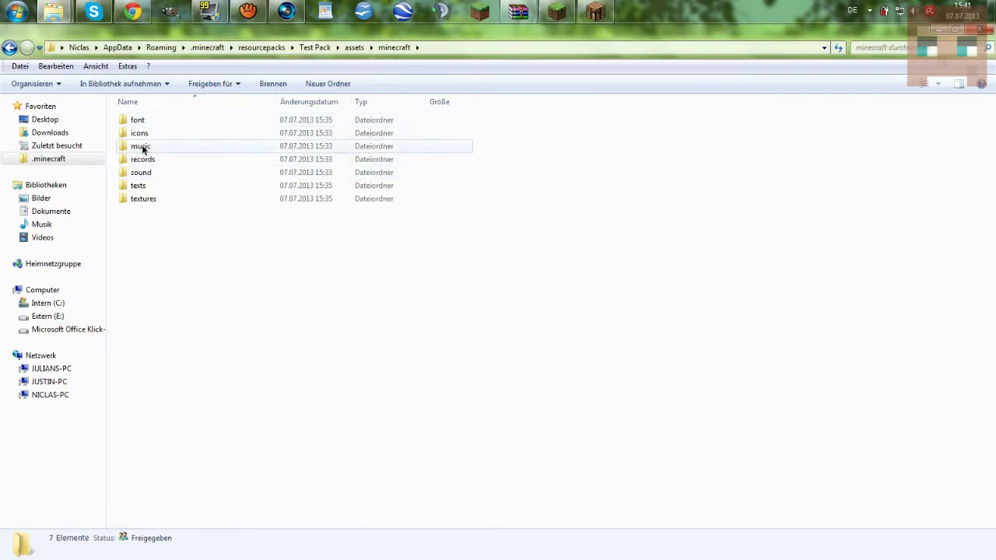
double_click(139, 173)
click(149, 174)
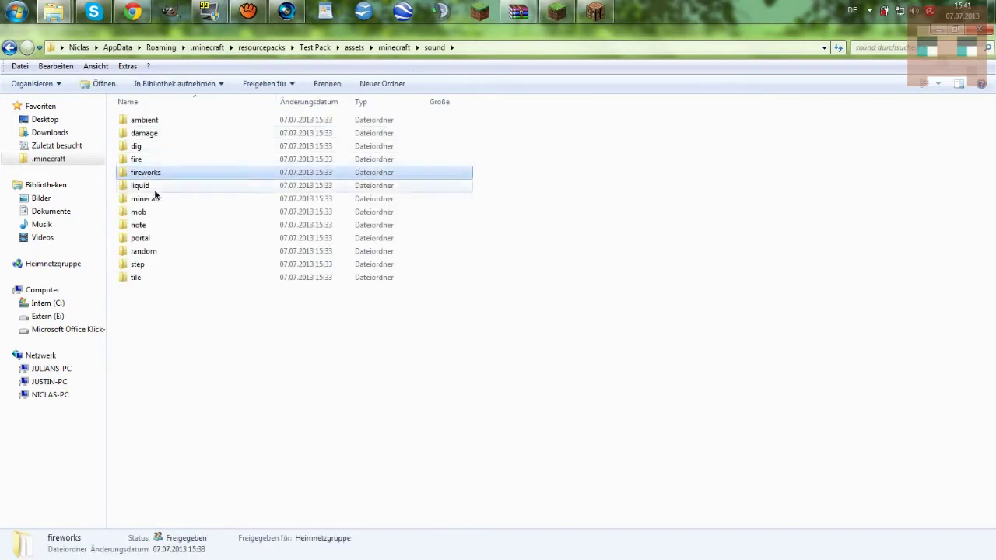
double_click(148, 252)
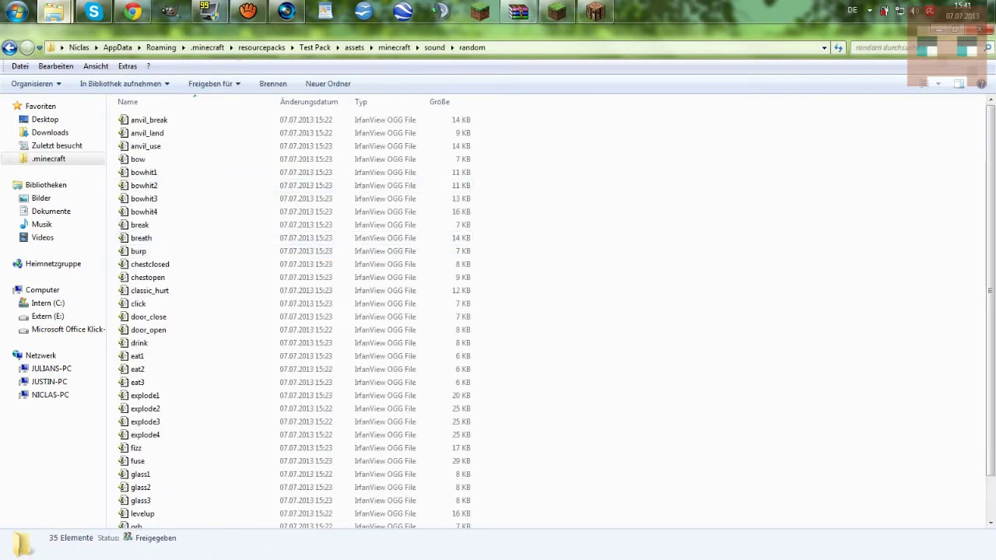
Copy the new bow file from YouTube Stuff into this folder, choosing Kopieren und ersetzen.
mouse_move(54, 11)
click(74, 74)
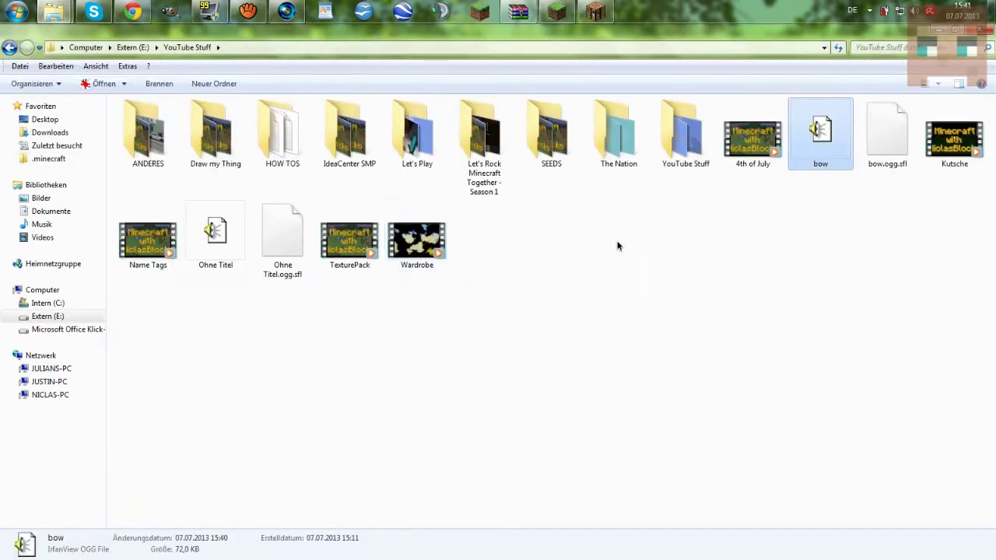
mouse_move(54, 11)
drag(188, 97, 663, 345)
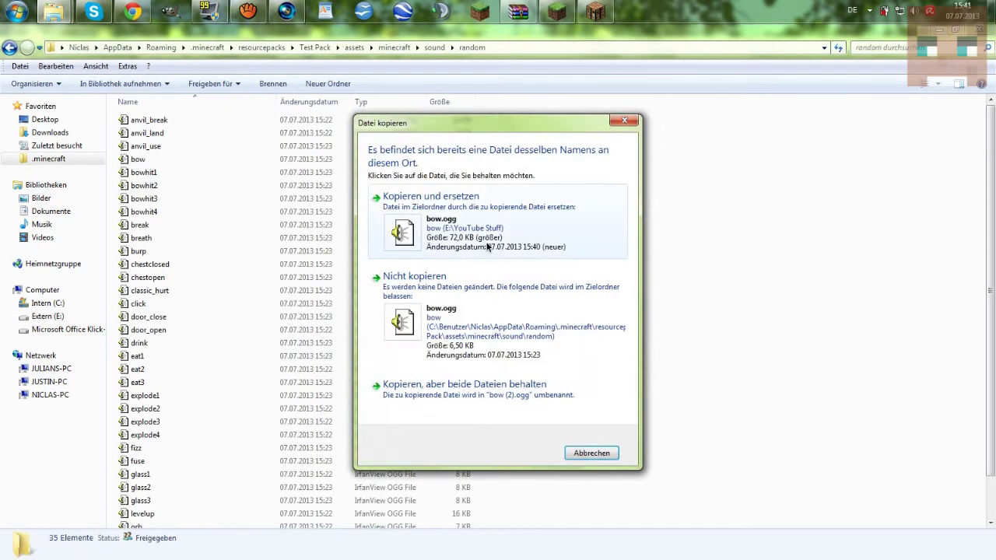
click(487, 246)
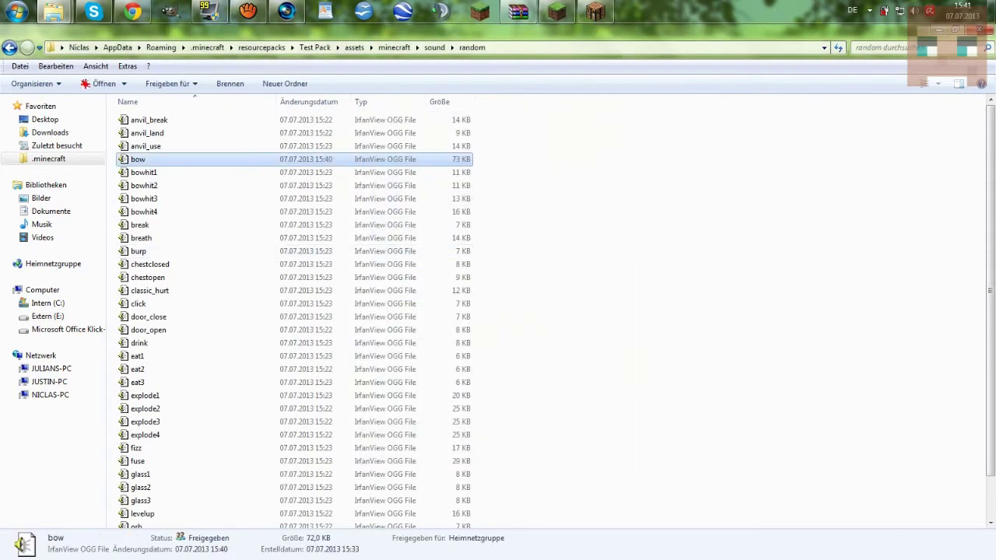